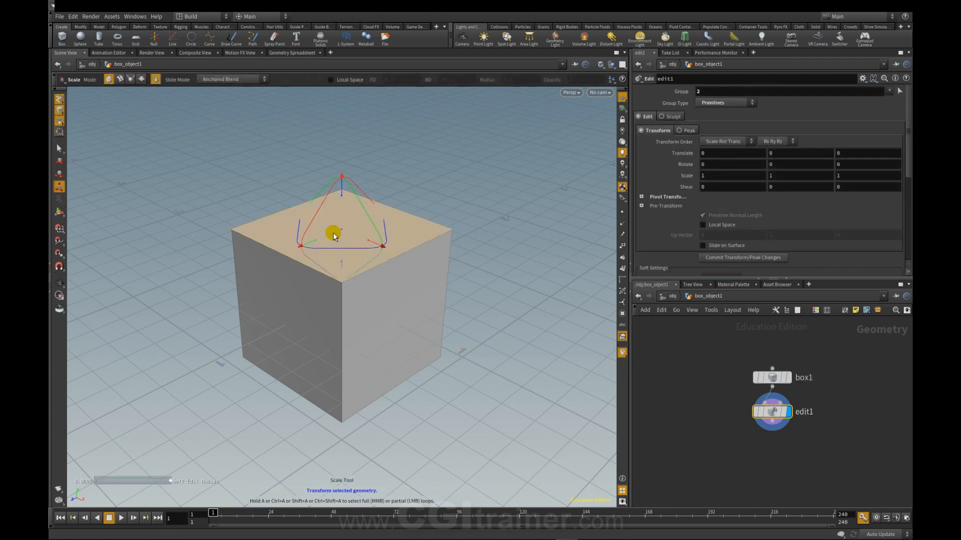
Step: Scale the box's top face to about 0.69 in X and Z and add a PolyBevel node after the edit node
drag(358, 244, 350, 239)
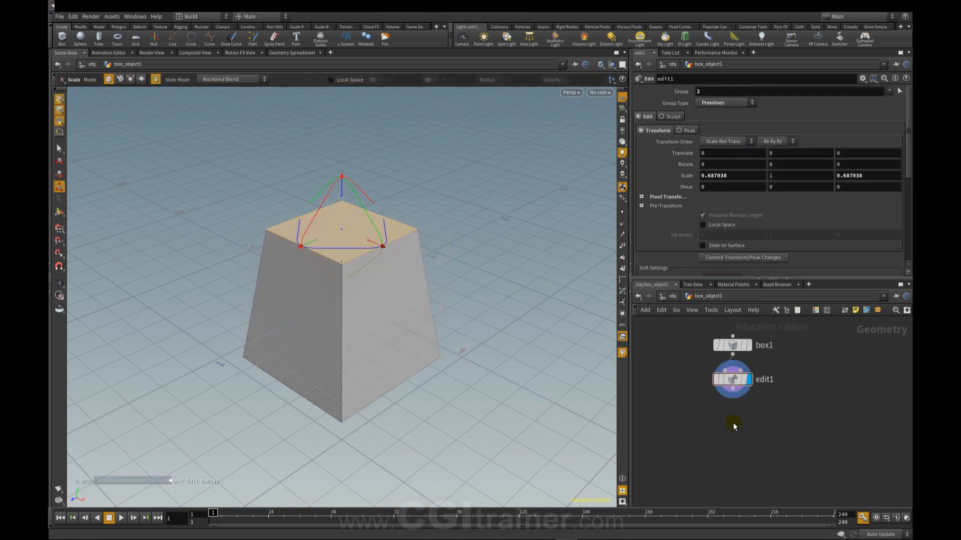
key(Tab)
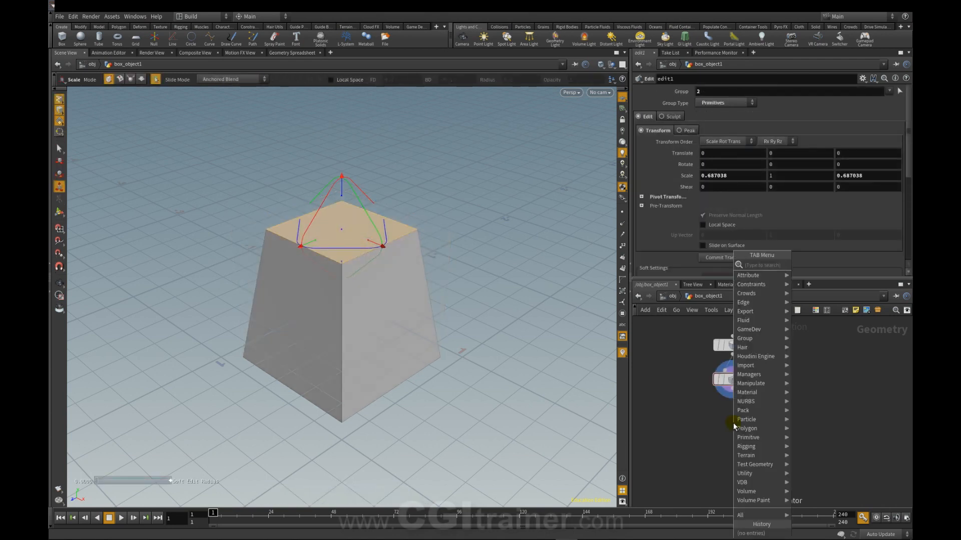
text(poly)
click(817, 266)
click(733, 426)
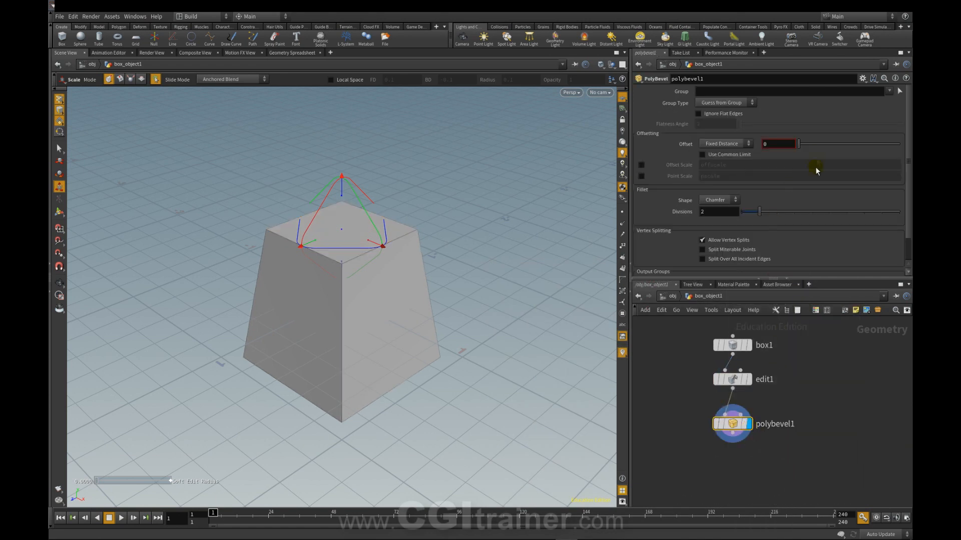
Step: Bevel the tapered box with an offset of 0.036, a Round fillet shape and 3 divisions
drag(800, 144, 803, 145)
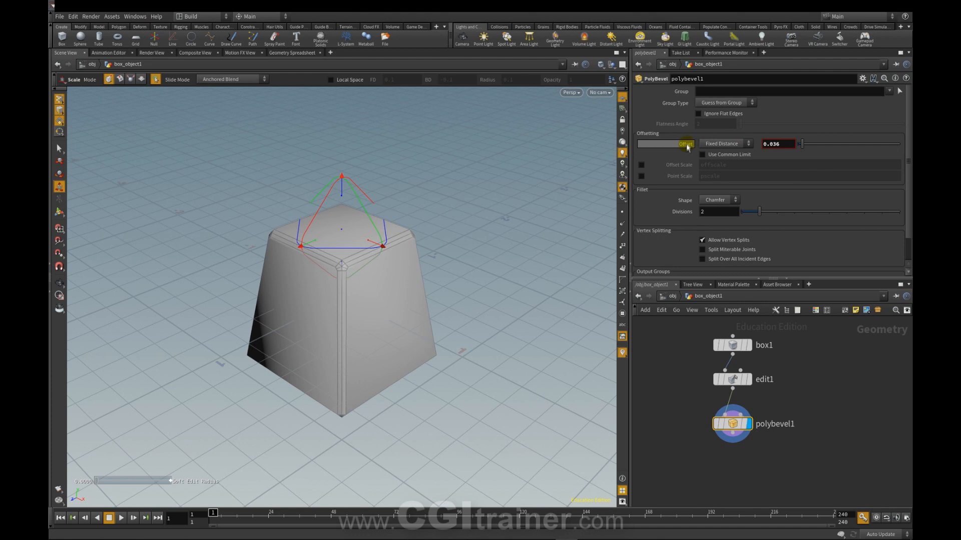
click(716, 200)
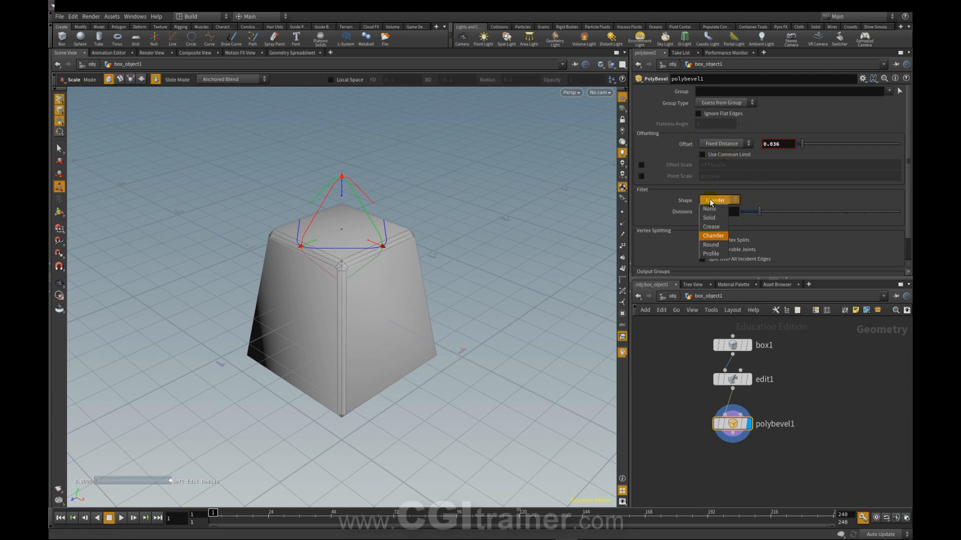
click(722, 246)
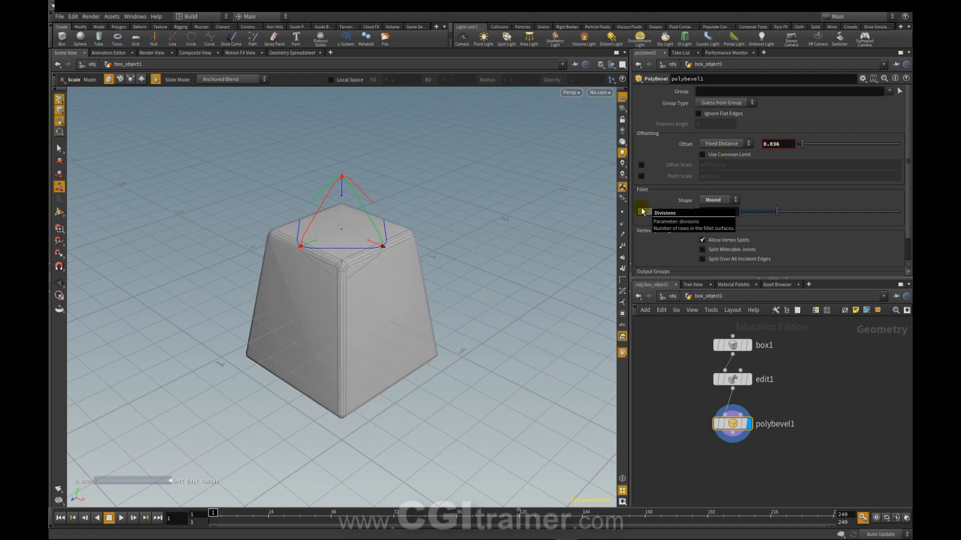
Step: Create a separate Tube node oriented along the X Axis with a radius scale of 0.3
middle_drag(762, 405, 725, 400)
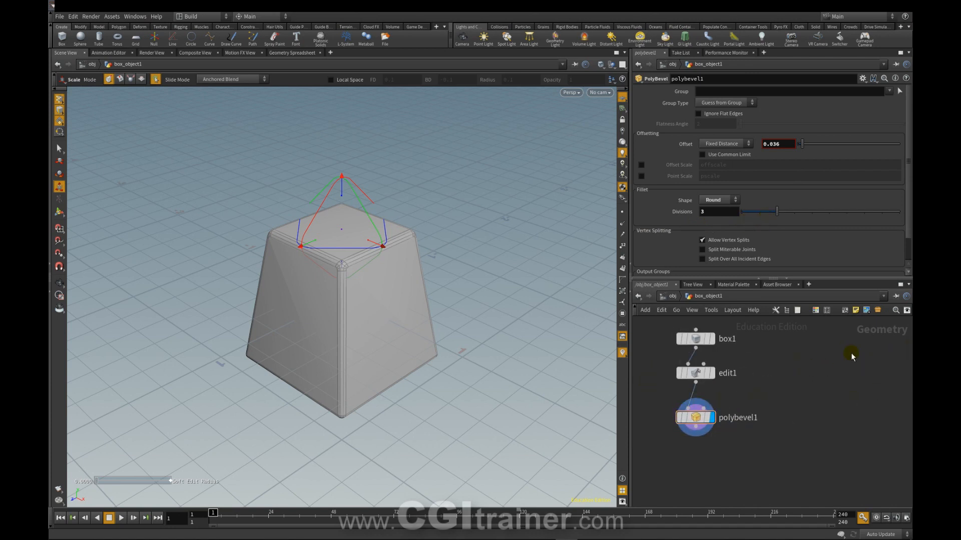
key(Tab)
text(tube)
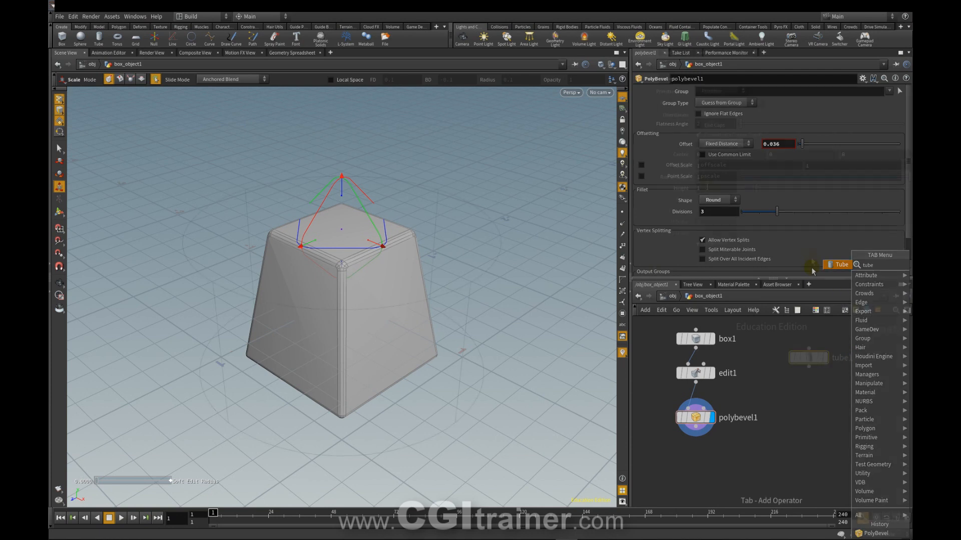
click(813, 271)
click(726, 115)
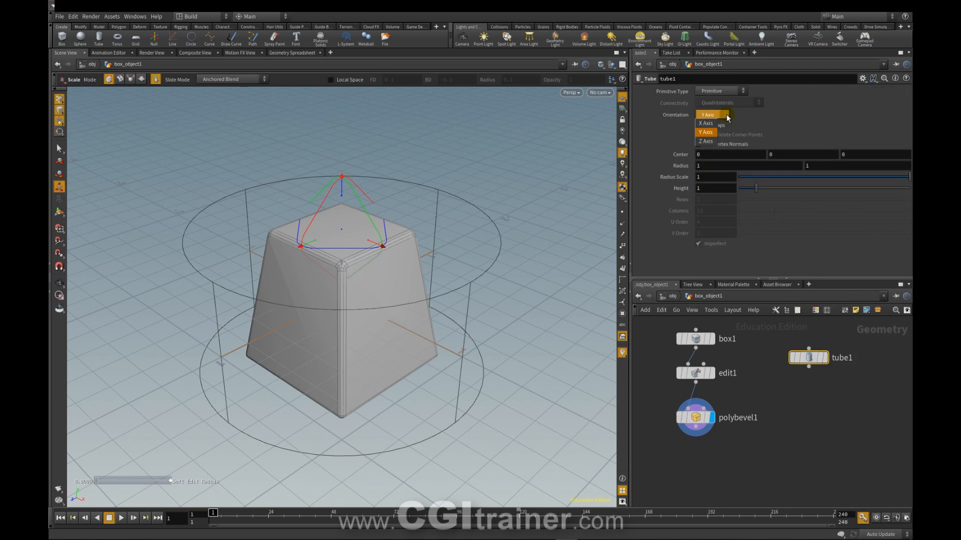
click(705, 123)
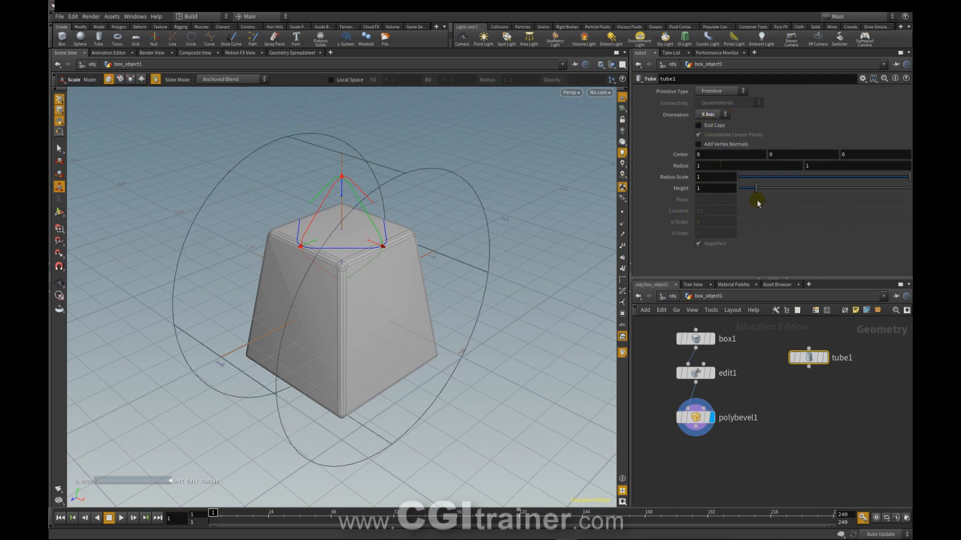
middle_drag(682, 175, 649, 176)
Step: Append a Transform node to the tube and move the tube about 0.17 along X
drag(809, 357, 794, 351)
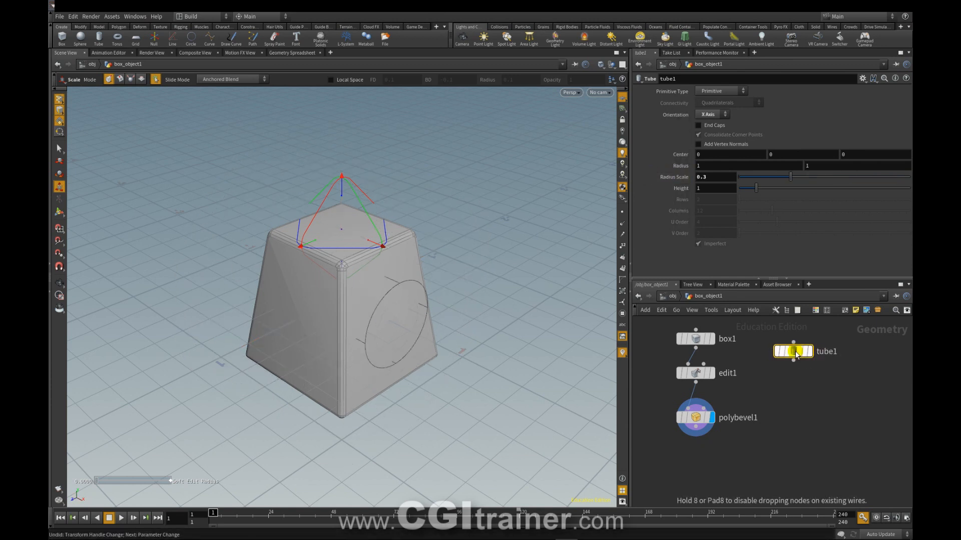
key(Tab)
text(tran)
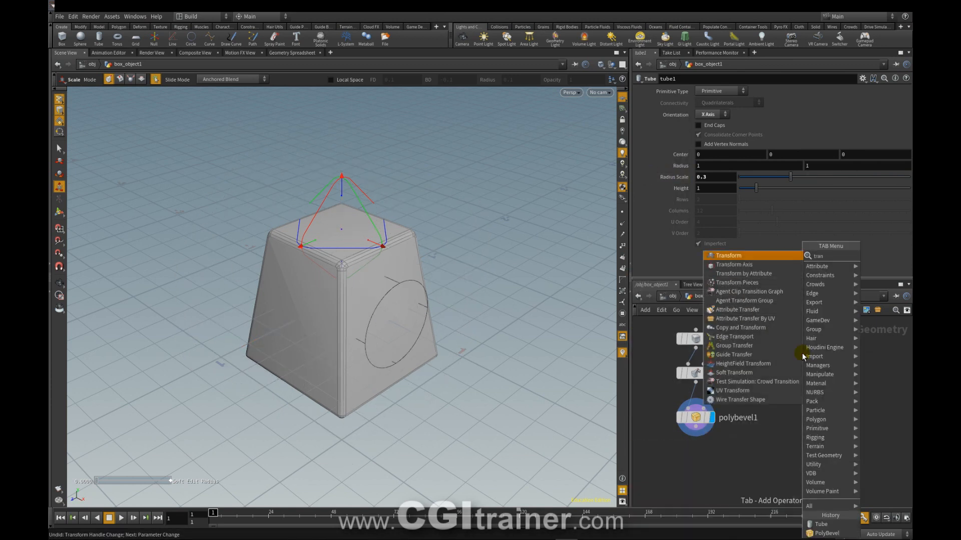
key(Return)
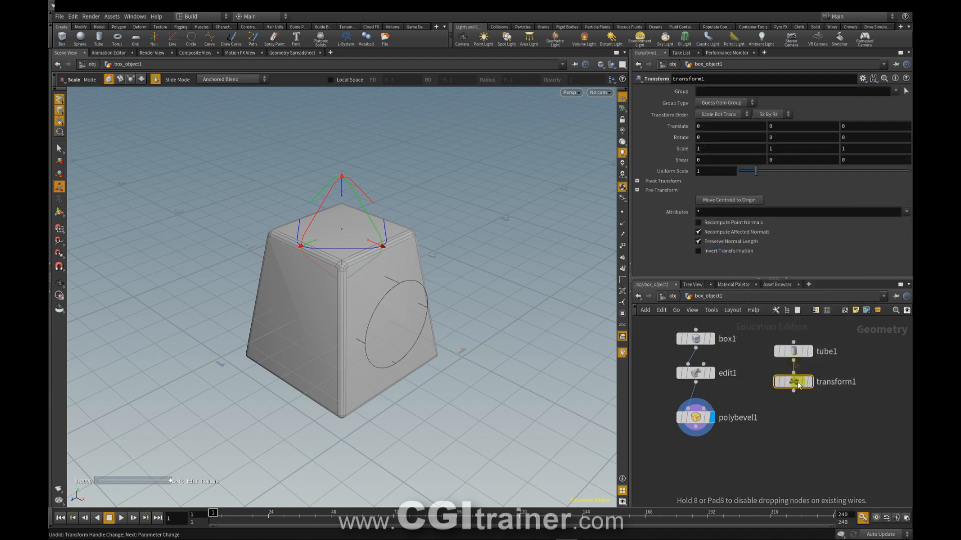
click(796, 383)
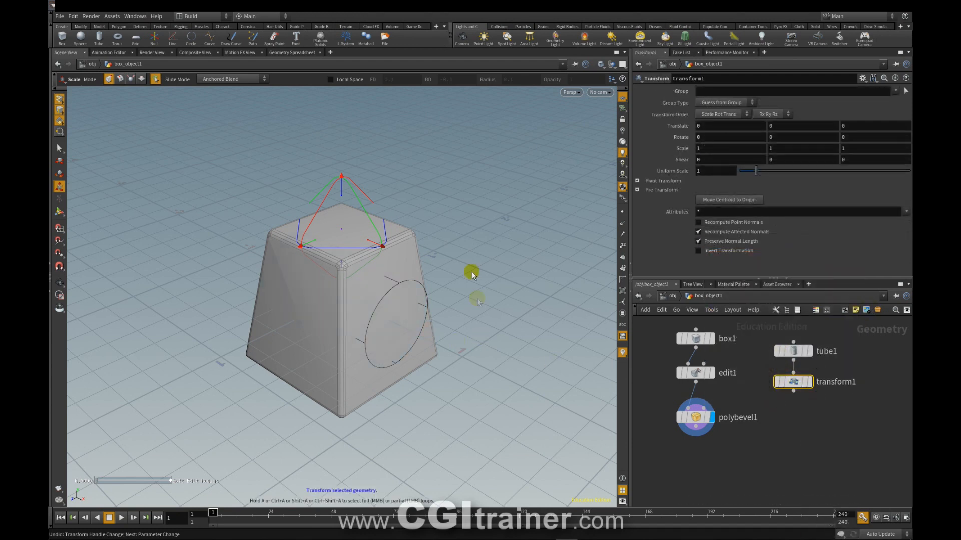
key(Return)
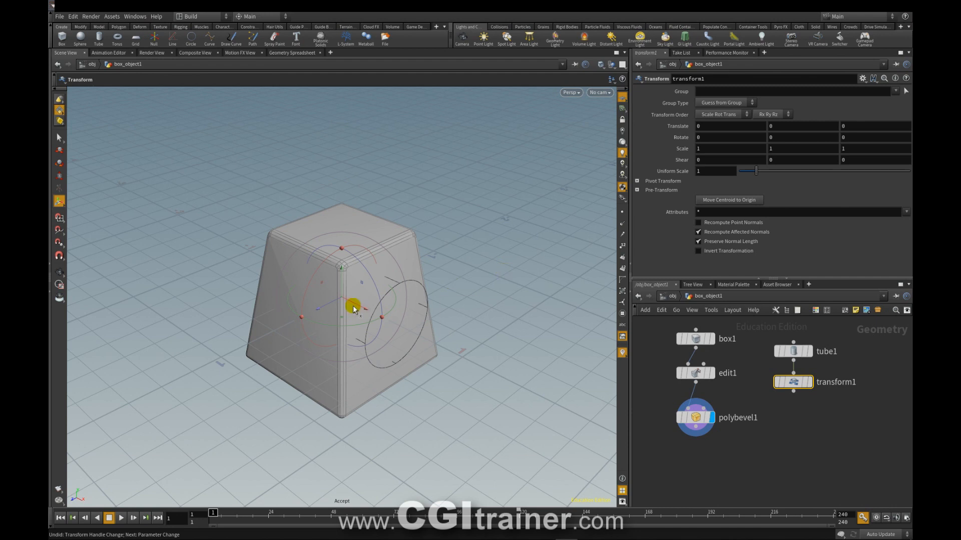
drag(353, 306, 376, 308)
Step: Add a Boolean node, wire the bevelled box and the transformed tube into its inputs, and display its result
middle_drag(768, 453, 759, 414)
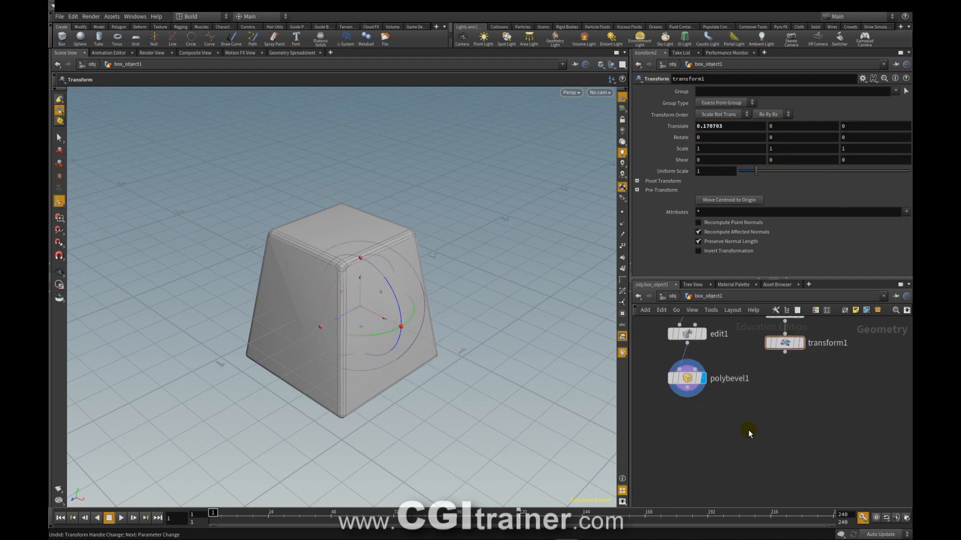
key(Tab)
text(bool)
key(Return)
click(768, 439)
drag(760, 426, 784, 352)
click(784, 437)
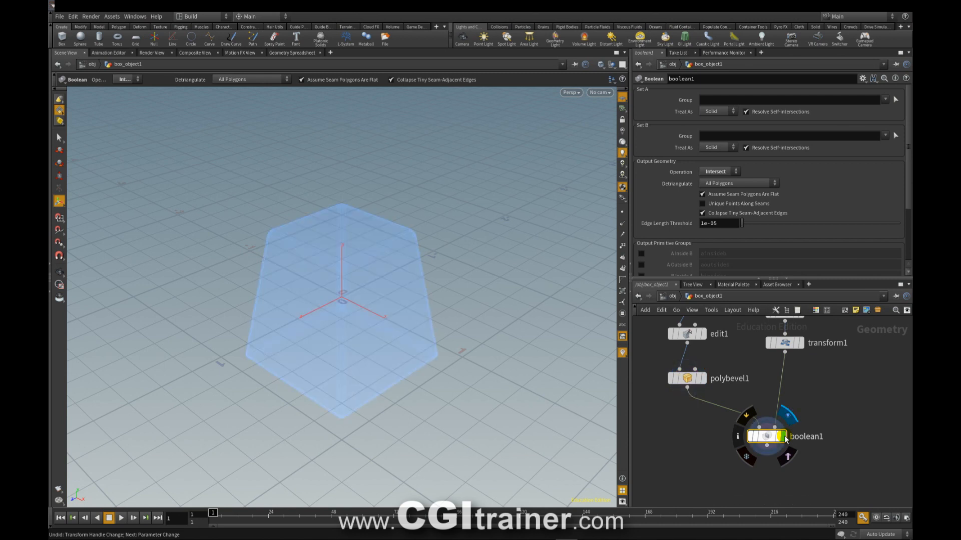
drag(765, 438, 753, 449)
Step: Change the tube's primitive type to Polygon
middle_drag(754, 399, 744, 449)
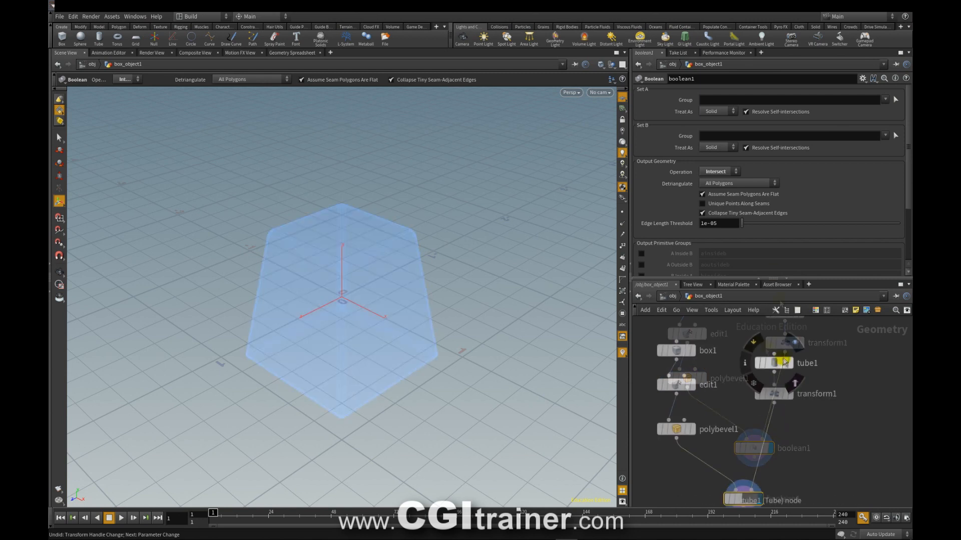
click(770, 364)
click(718, 90)
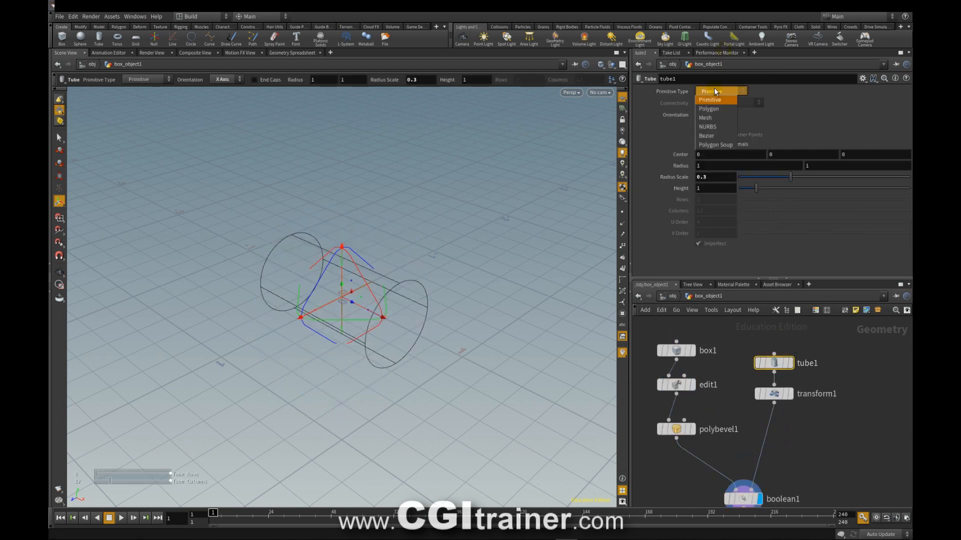
click(715, 108)
Step: Set the Boolean node's operation to Subtract to cut the tube out of the box
middle_drag(807, 419, 815, 281)
click(752, 387)
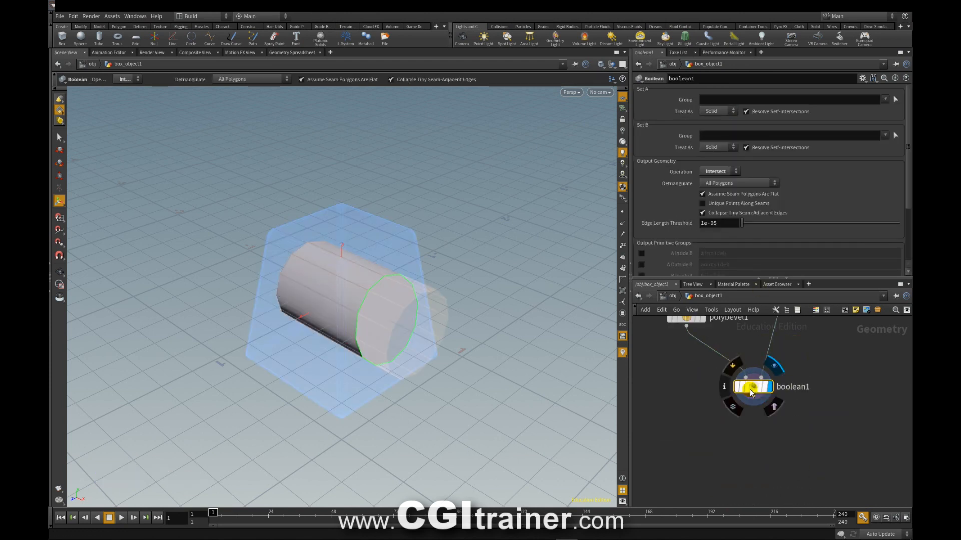
click(710, 172)
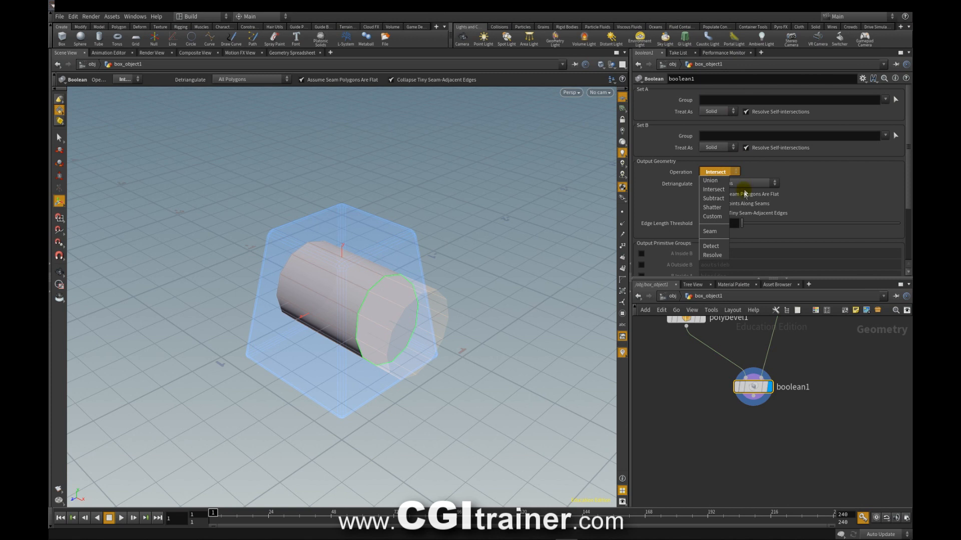
click(721, 199)
Step: Increase the tube's number of columns well above 12 to smooth the round hole
middle_drag(682, 418, 688, 479)
drag(759, 462, 758, 473)
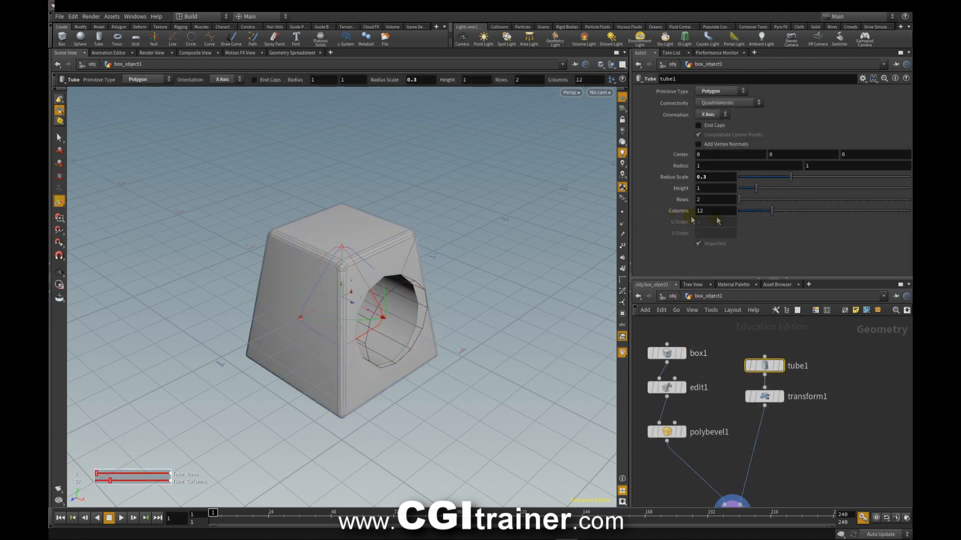
drag(772, 211, 874, 204)
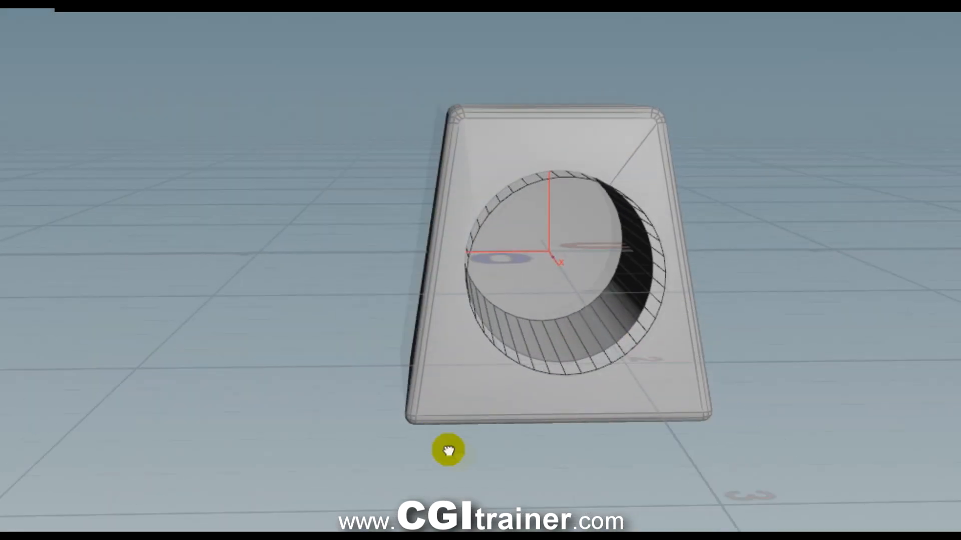
Step: Enable the Boolean node's B Inside A output primitive group, keeping the group name binsidea
scroll(448, 451, down, 5)
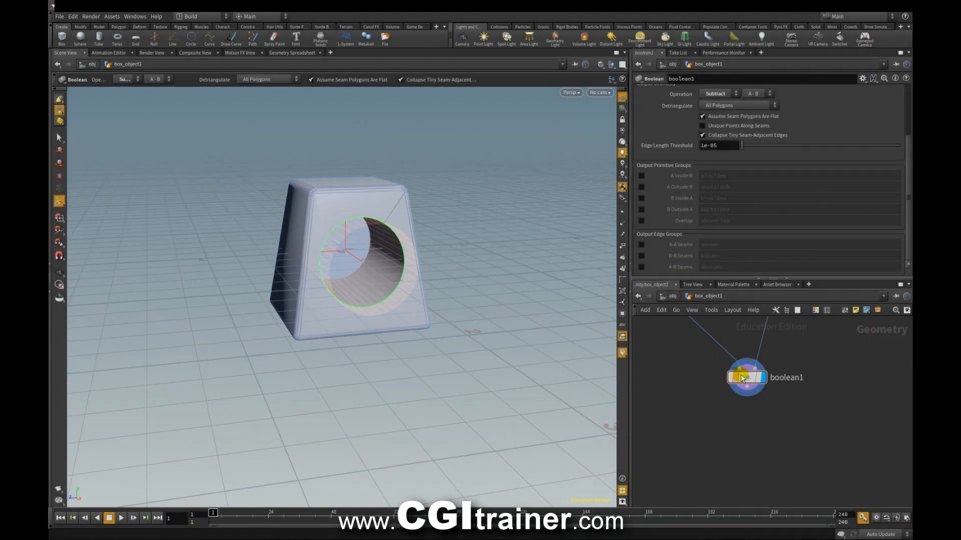
mouse_move(741, 382)
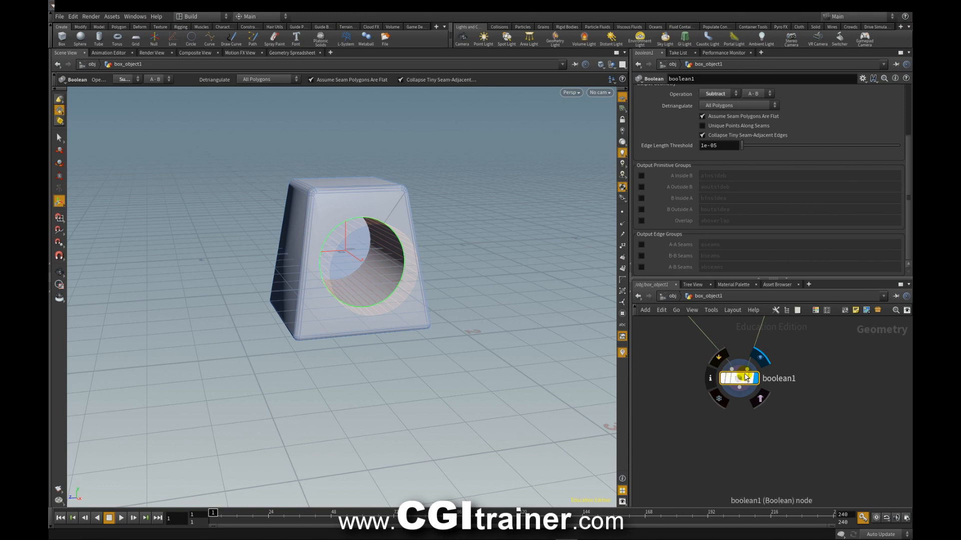
click(642, 198)
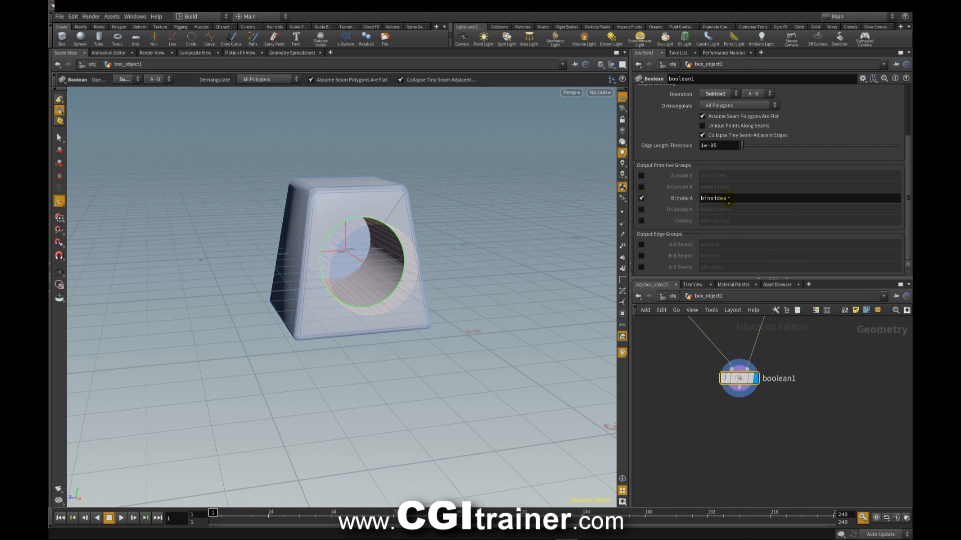
Step: Append a Blast node to the Boolean and delete the binsidea group from the box
middle_drag(750, 437, 746, 406)
click(746, 406)
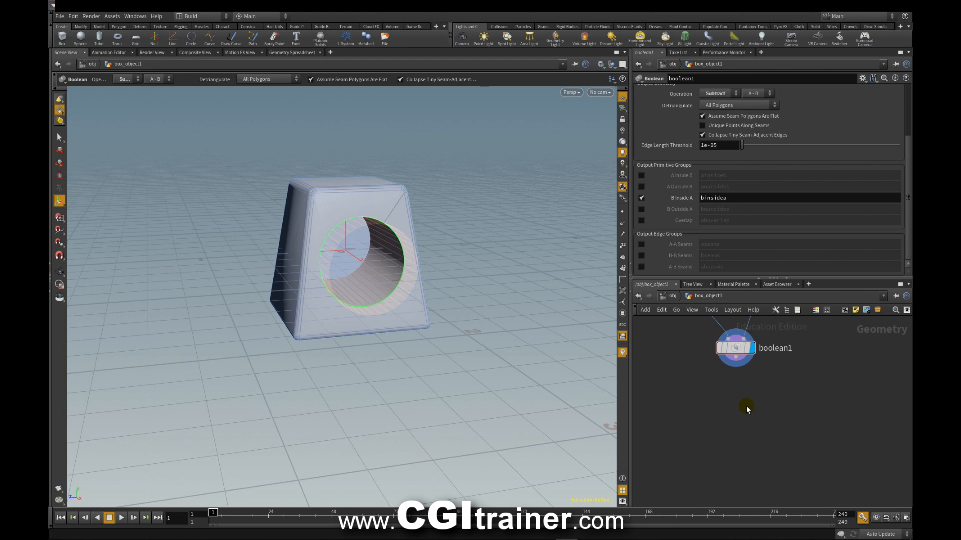
key(Tab)
text(blast)
key(Return)
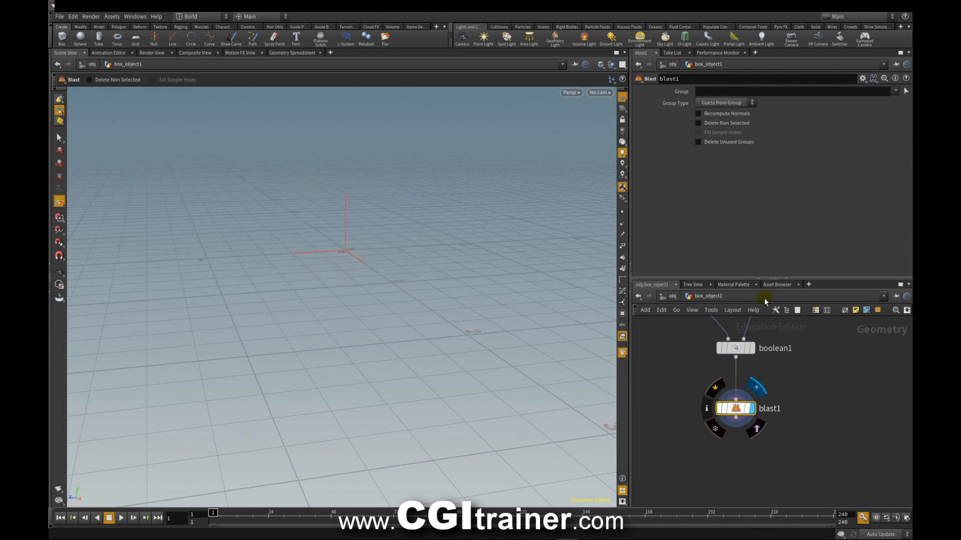
click(885, 102)
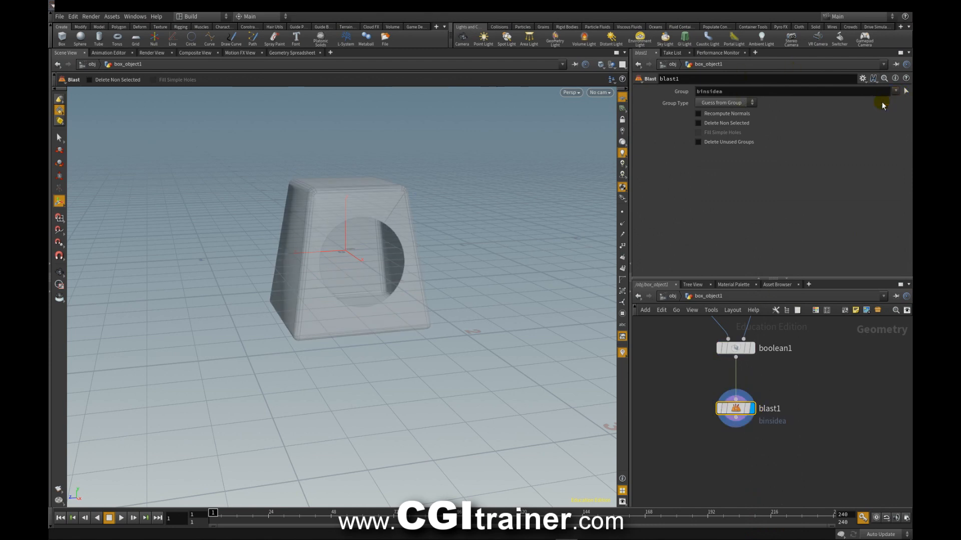
alt+drag(429, 280, 470, 273)
Step: Thicken the hollow box with a PolyExtrude node after the blast, using a distance of 0.016 and Output Back enabled
middle_drag(725, 448, 722, 400)
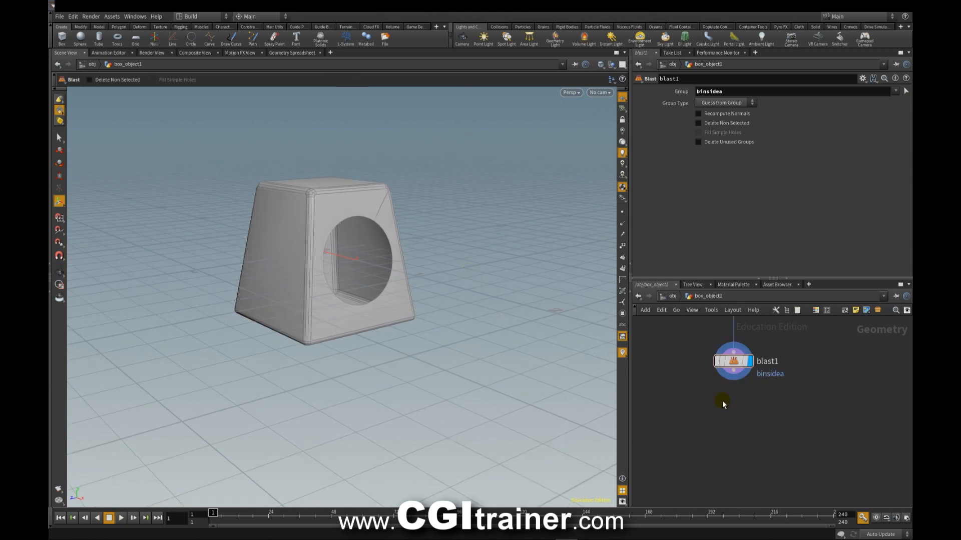
key(Tab)
text(polyex)
key(Return)
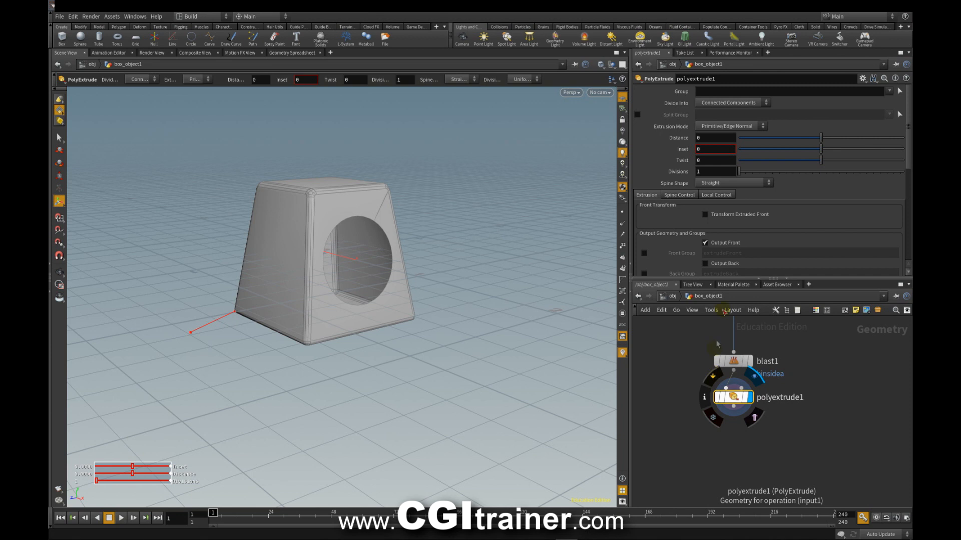
drag(820, 138, 822, 137)
scroll(775, 178, down, 3)
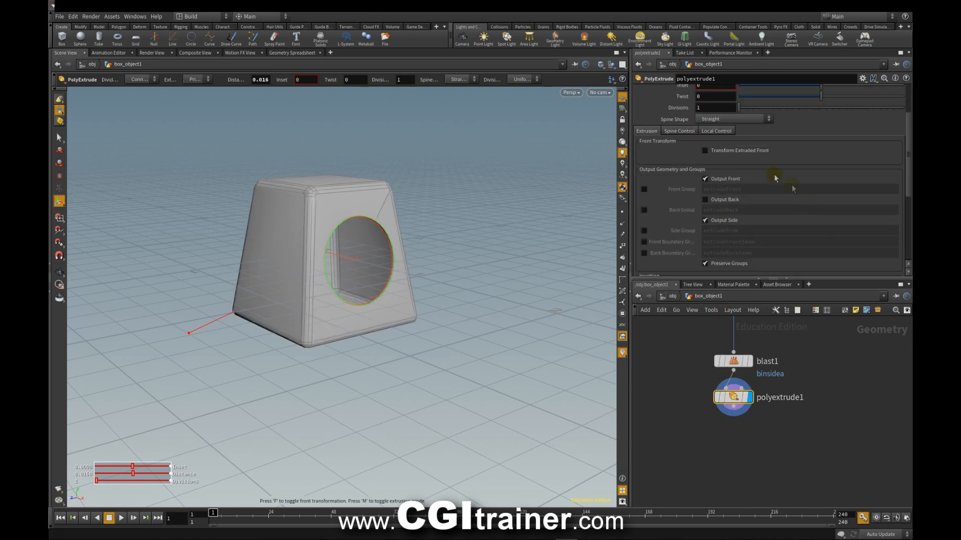
click(723, 200)
drag(498, 231, 356, 281)
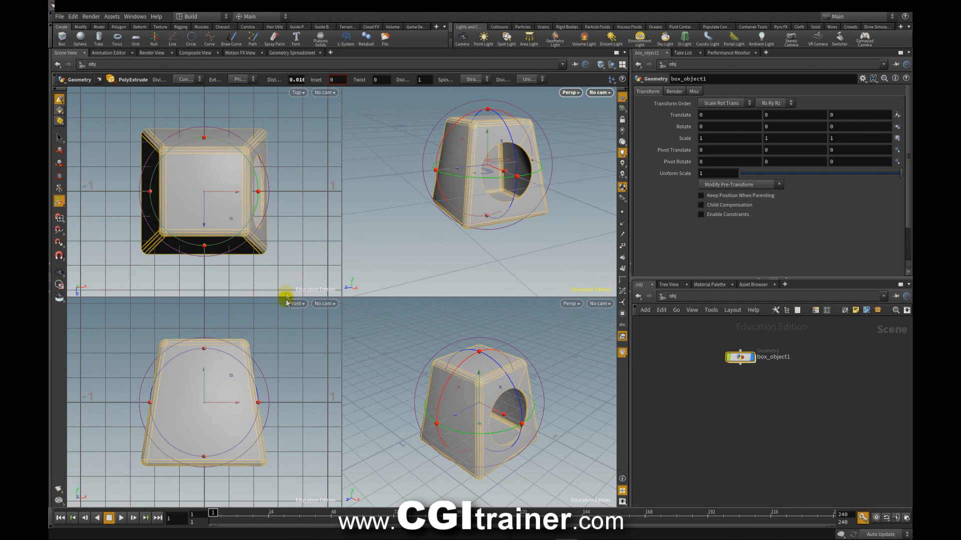
Step: Switch the active perspective viewport of the four-view layout to the Right view
click(574, 92)
mouse_move(601, 110)
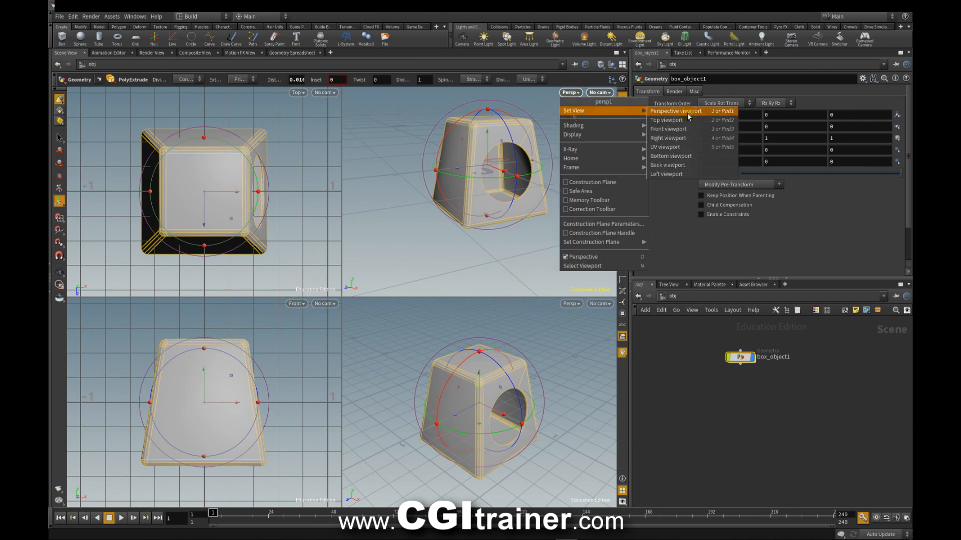
click(681, 141)
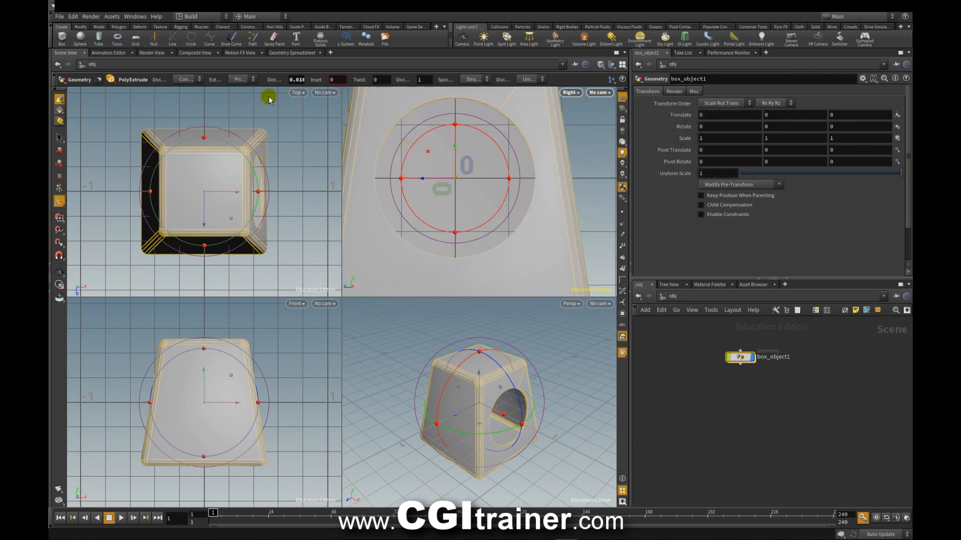
Step: Draw a two-point polygon curve in the Right view from the round opening's centre to its edge
click(209, 37)
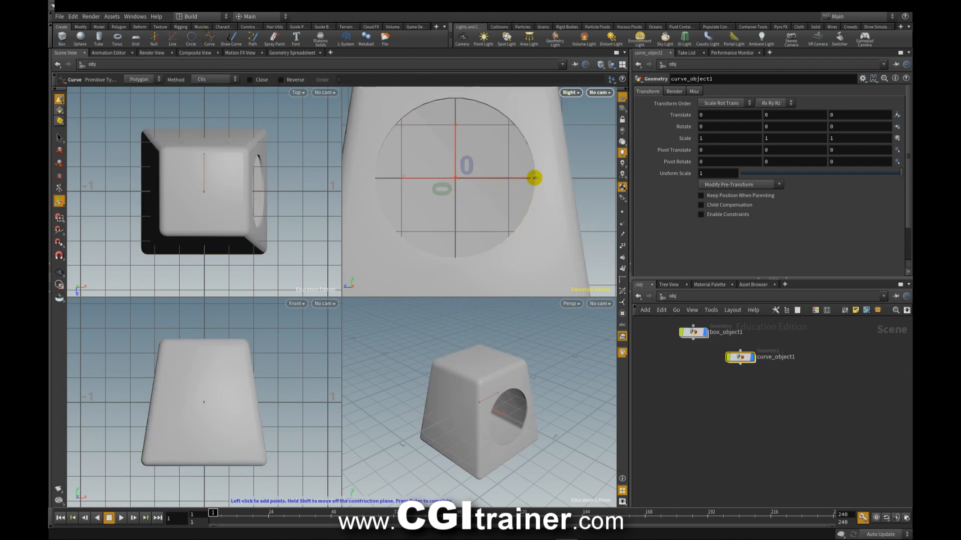
click(537, 178)
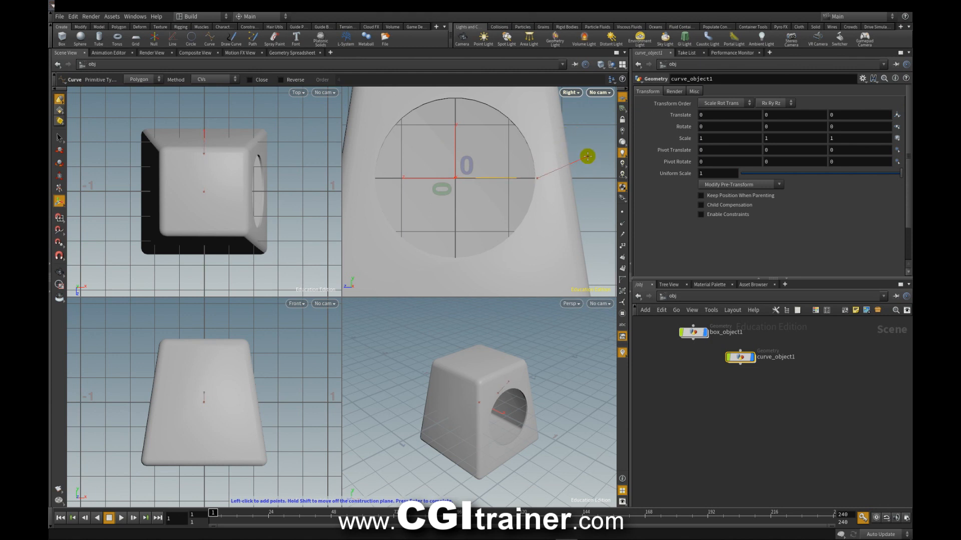
key(Return)
Step: Place the curve object's node beneath the box's node and hide both the box and the reference grid
drag(746, 363, 703, 372)
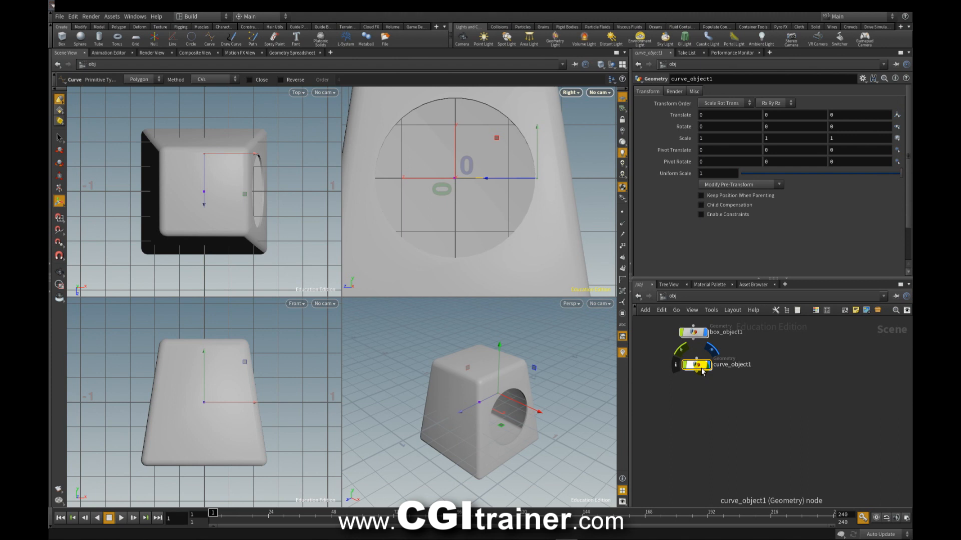
click(705, 333)
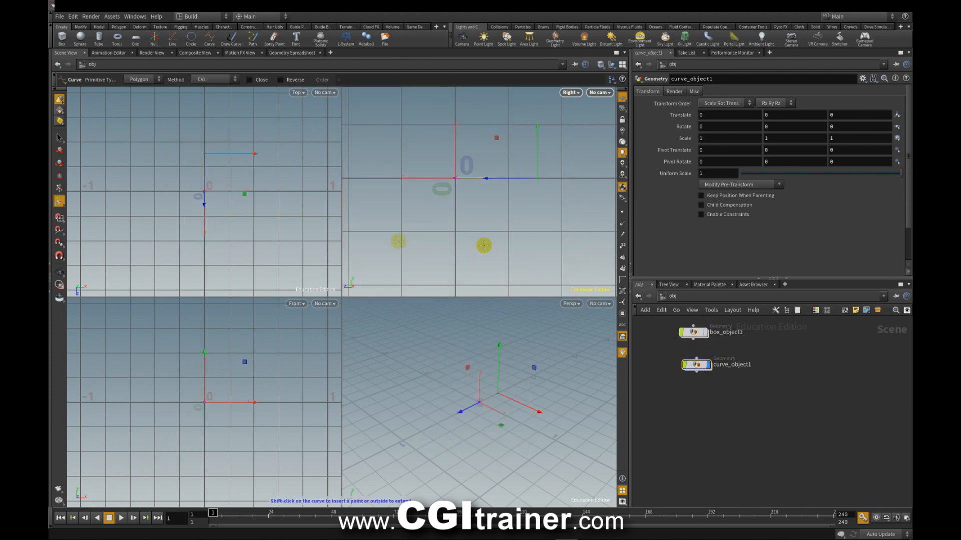
click(622, 98)
Step: Insert a zigzag row of points along the outer part of the curve in the Top view to form ripples
scroll(283, 151, up, 5)
alt+middle_drag(284, 150, 298, 225)
scroll(260, 184, up, 3)
alt+middle_drag(242, 180, 280, 153)
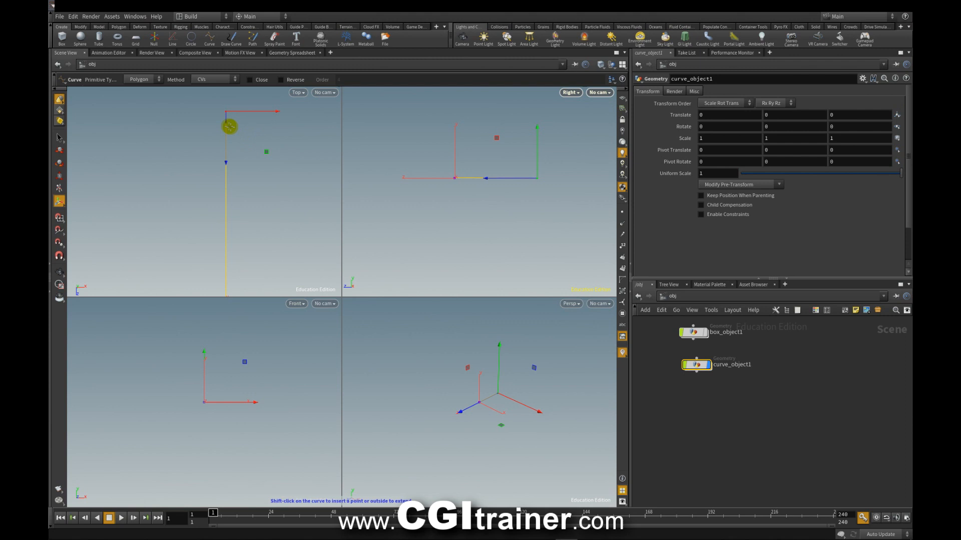
shift+drag(225, 129, 224, 187)
shift+click(224, 193)
Step: Move the curve's end point at the centre outward along X to about 0.10 in the Top view
scroll(258, 225, down, 3)
click(237, 276)
drag(257, 276, 308, 275)
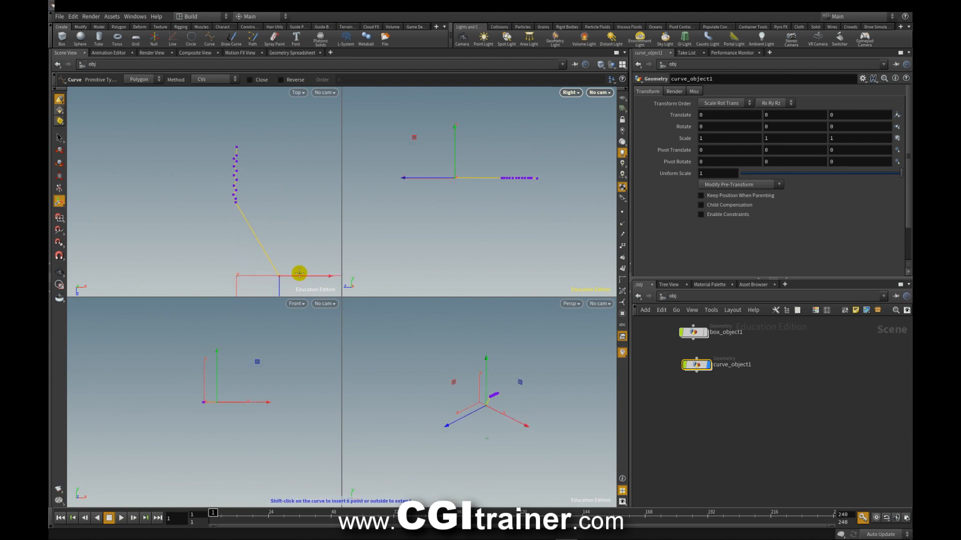
Step: Change the curve's primitive type to NURBS and shape its inner part into a rounded dome profile, with the centre point at about 0.062 in X
double_click(695, 364)
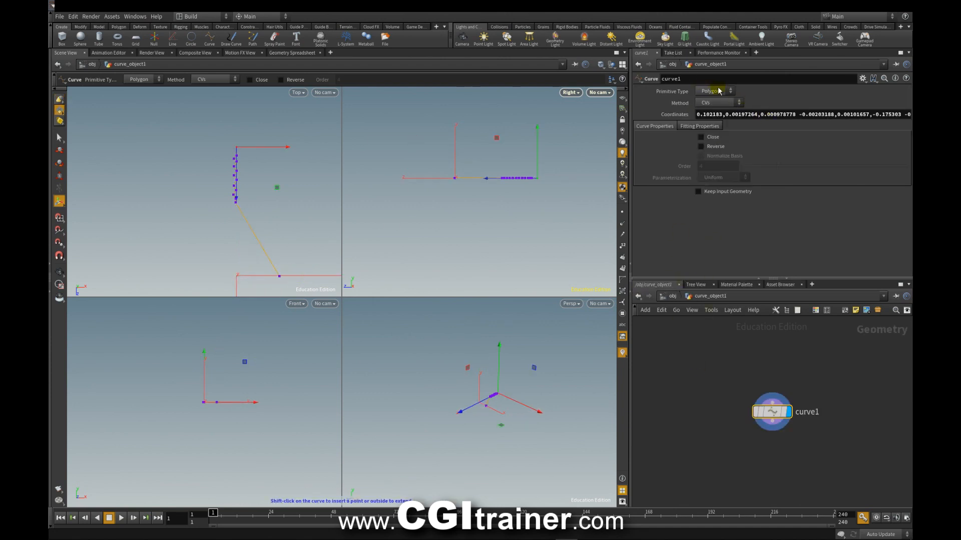
click(668, 297)
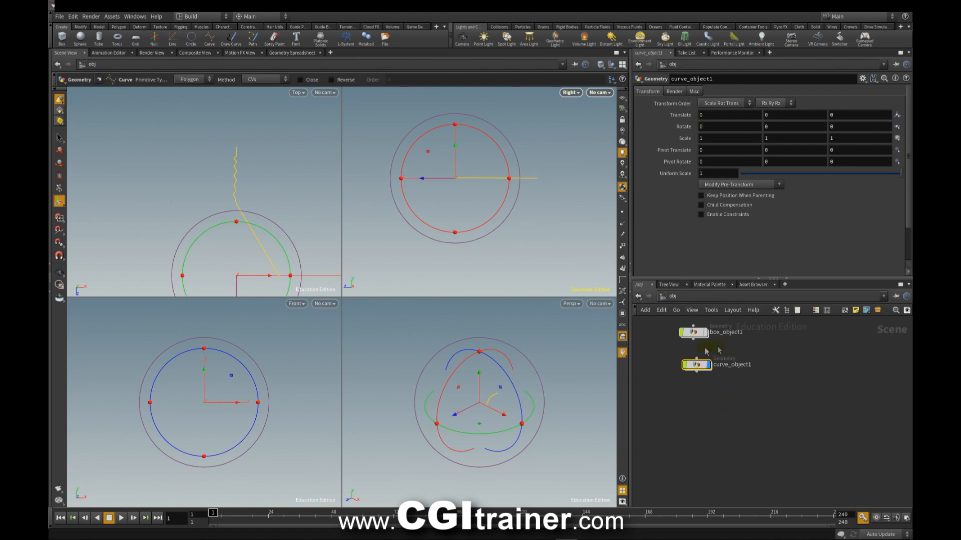
double_click(695, 364)
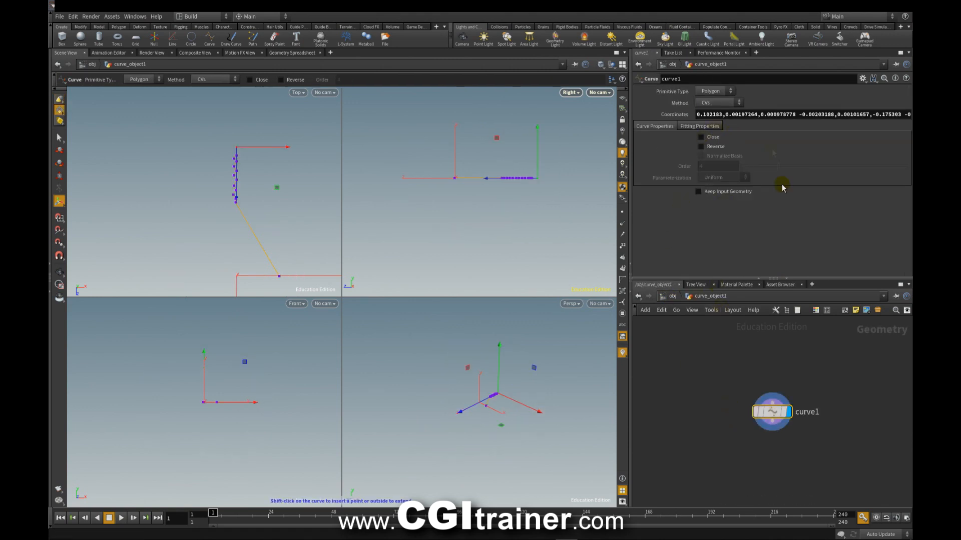
click(713, 94)
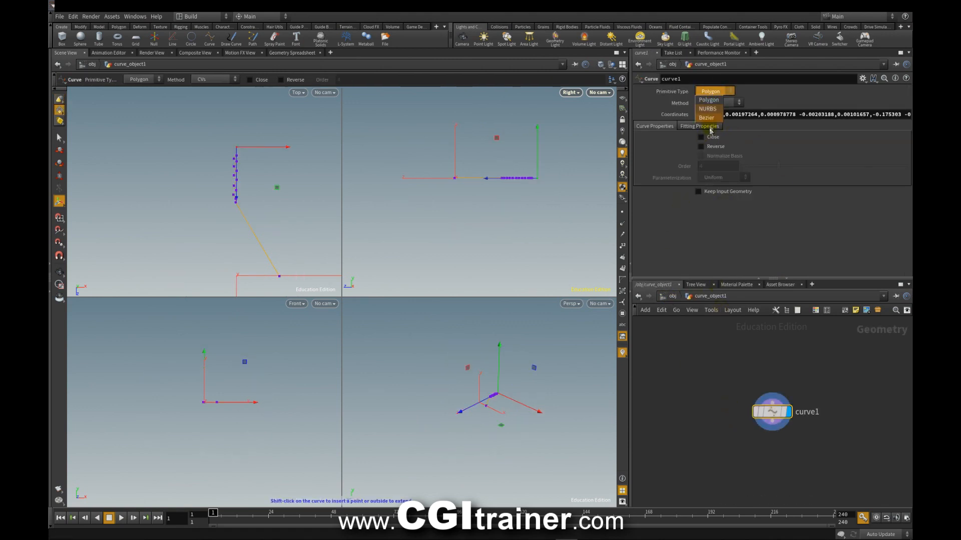
click(708, 108)
click(705, 111)
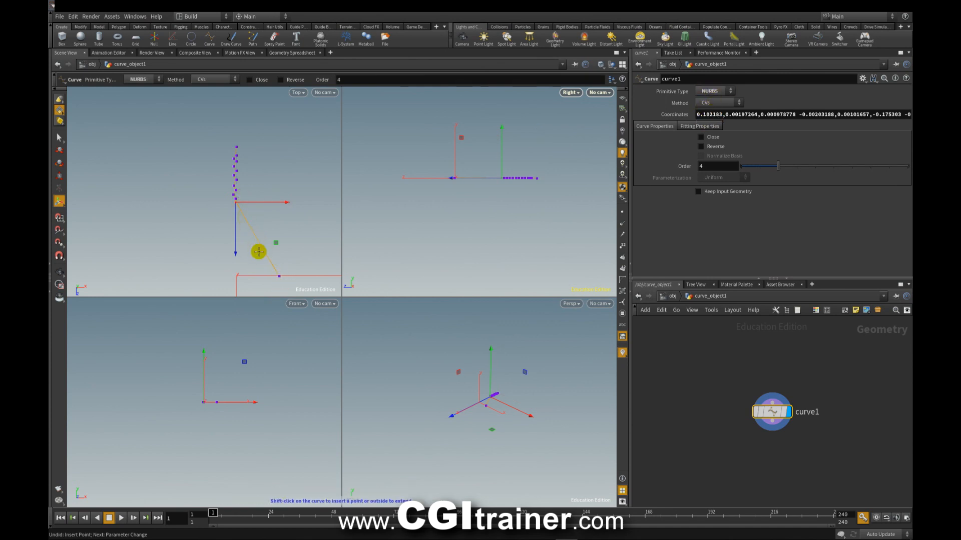
drag(258, 241, 286, 243)
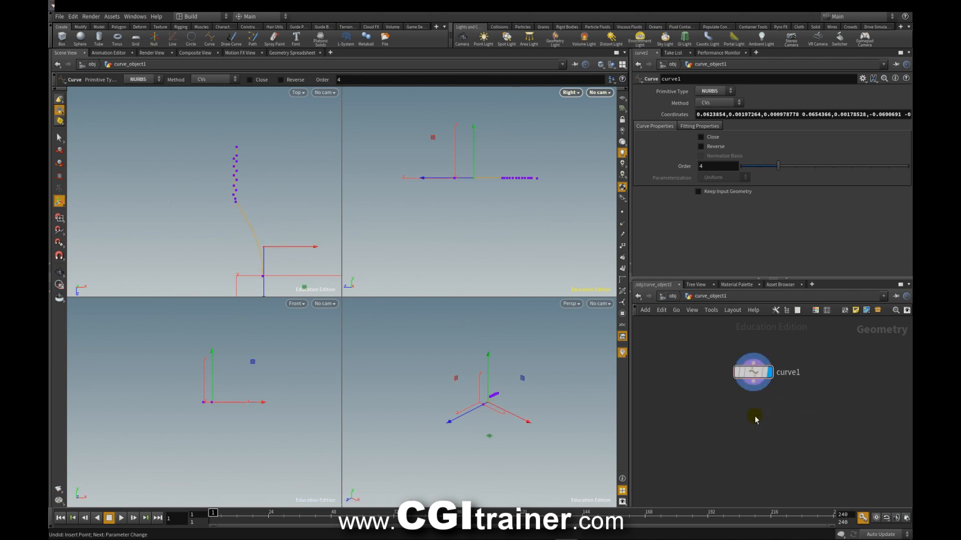
Step: Append a Revolve node to the curve and display its result
key(Tab)
text(rev)
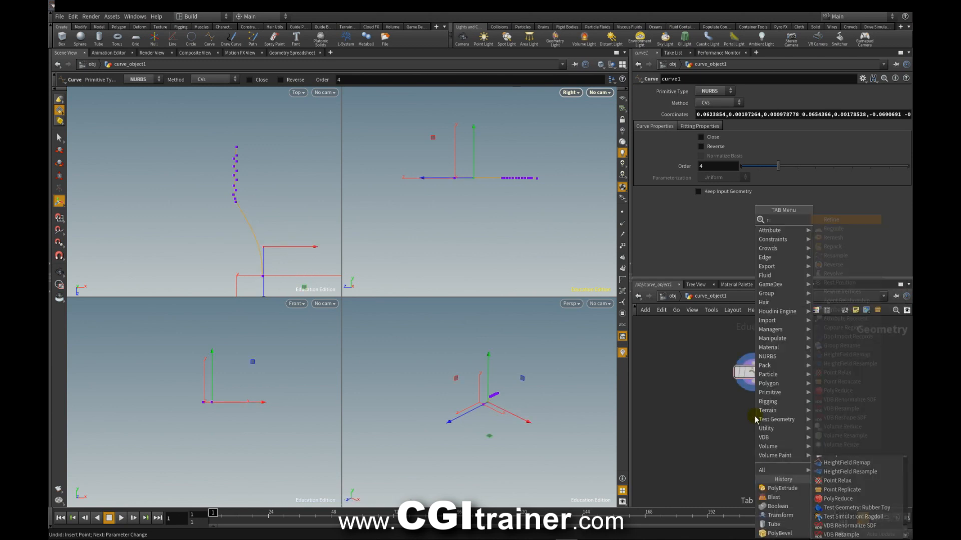
key(Return)
click(761, 428)
click(779, 432)
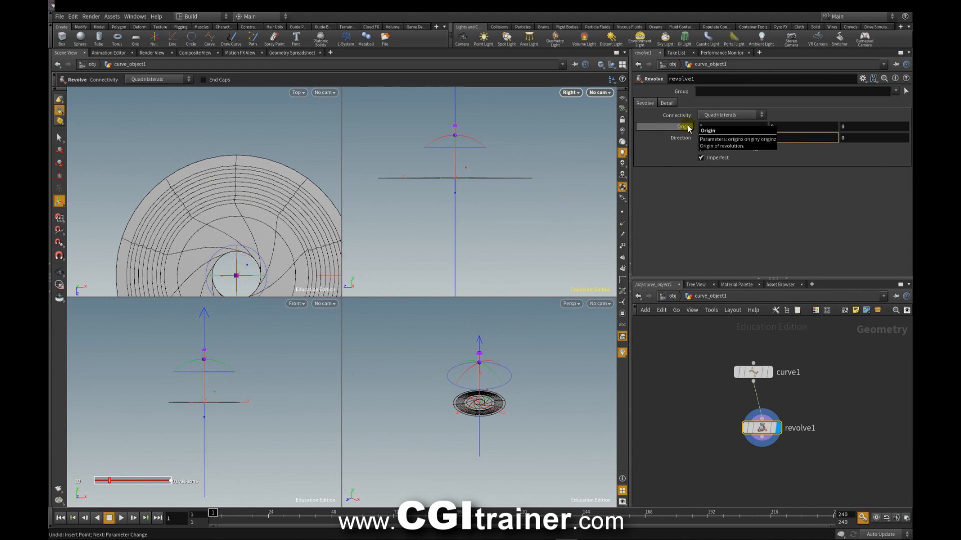
Step: Set the Revolve direction to 1, 0, 0 so the profile turns around the X axis
text(0)
key(Return)
drag(711, 138, 614, 130)
key(Return)
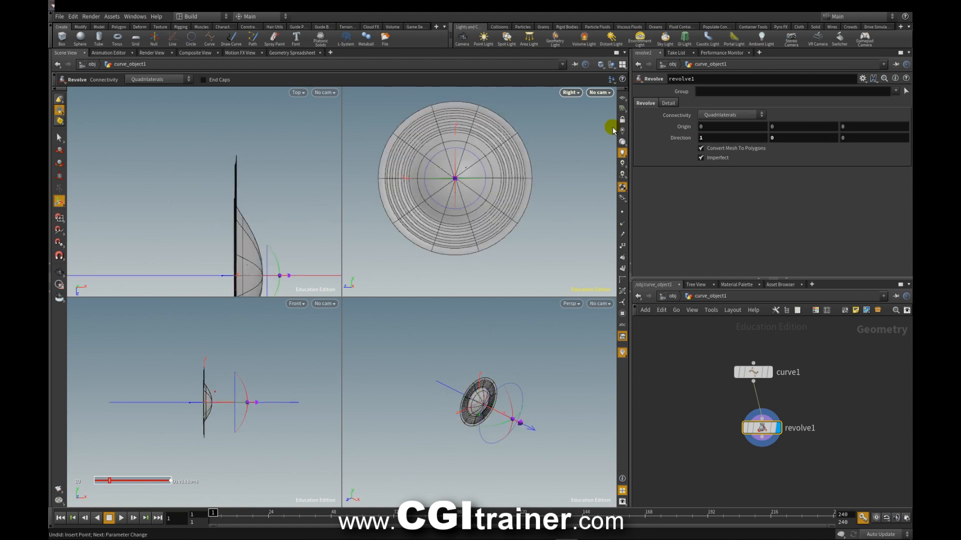
scroll(432, 376, up, 5)
alt+drag(431, 375, 453, 374)
Step: Append a Convert node after the revolve, with a level of detail of 0.31 in U and 0.46 in V
middle_drag(726, 465, 699, 417)
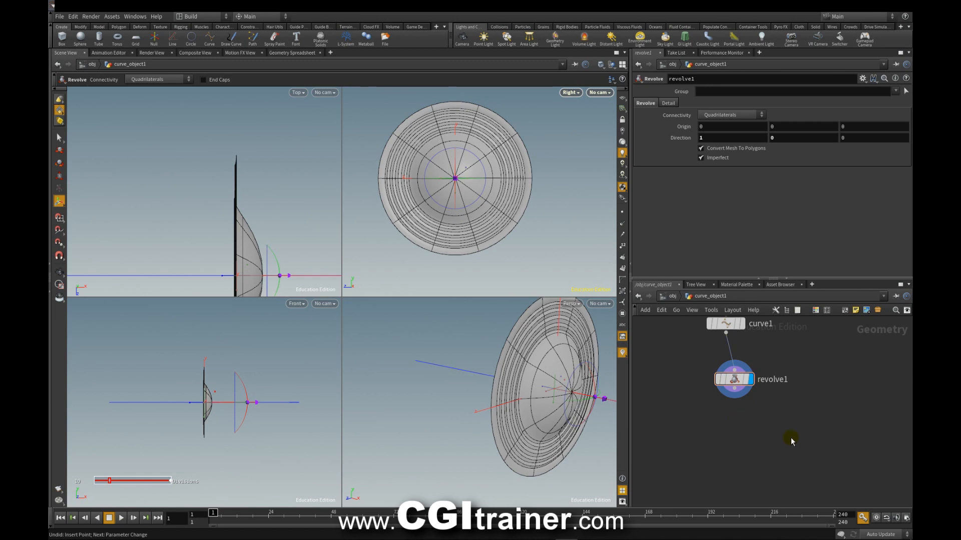
key(Tab)
text(conv)
key(Return)
key(Return)
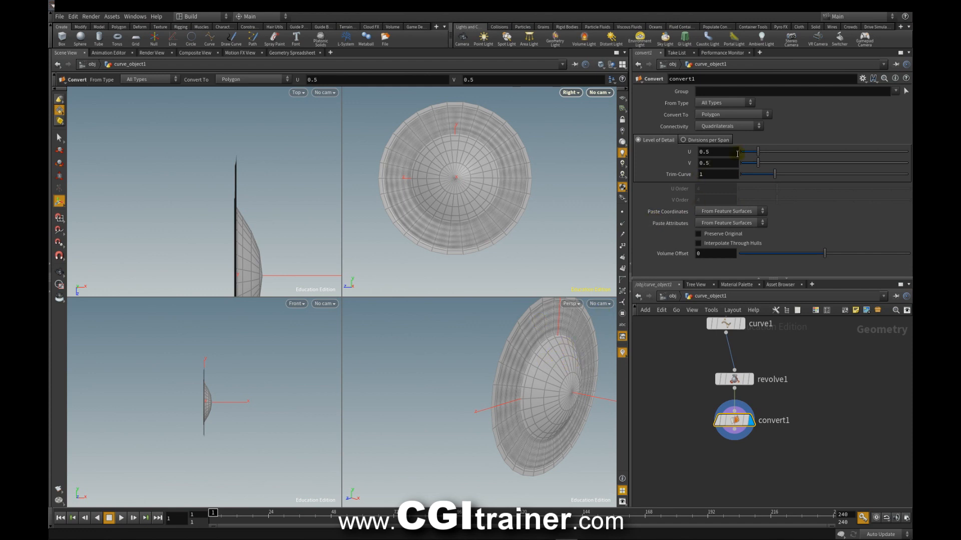
mouse_move(767, 152)
mouse_down()
mouse_move(781, 151)
mouse_move(751, 151)
mouse_up()
mouse_move(758, 163)
mouse_down()
mouse_move(738, 165)
mouse_move(755, 164)
mouse_up()
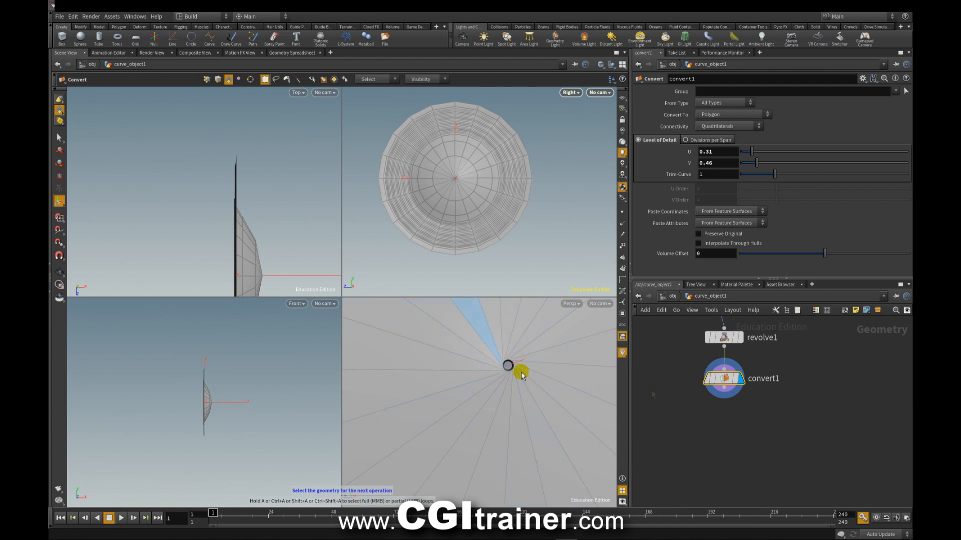
Step: Append a Fuse node and merge the ring of points around the centre hole (0-19) with a distance of about 0.0255
click(725, 418)
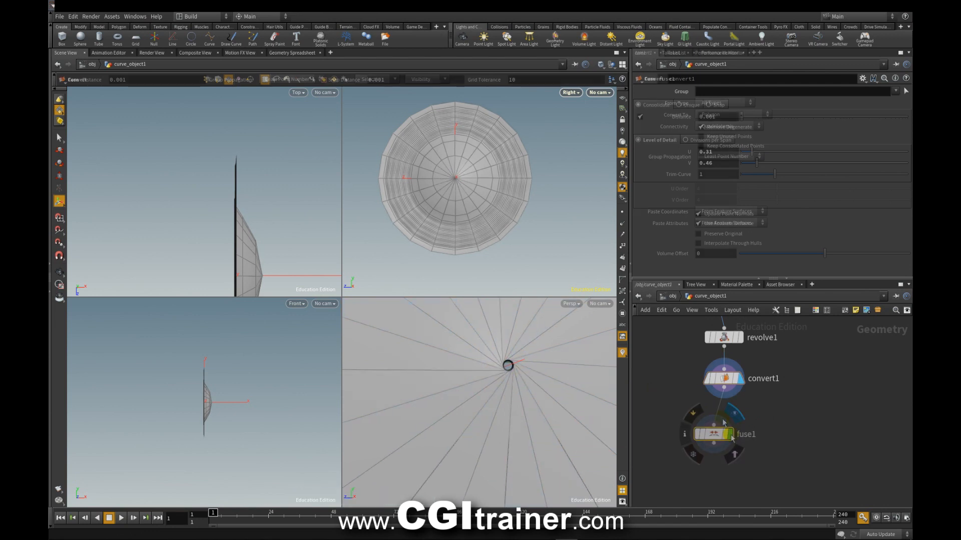
click(730, 434)
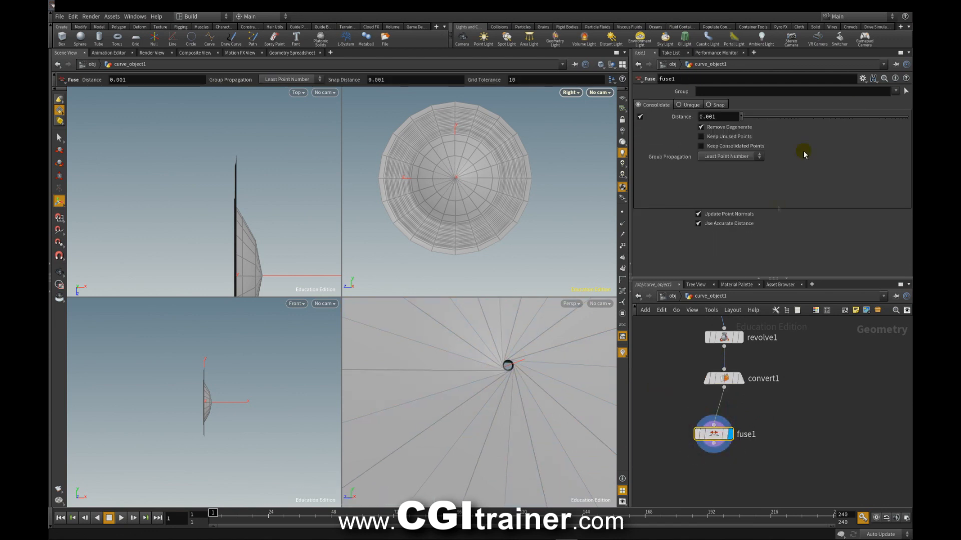
click(906, 91)
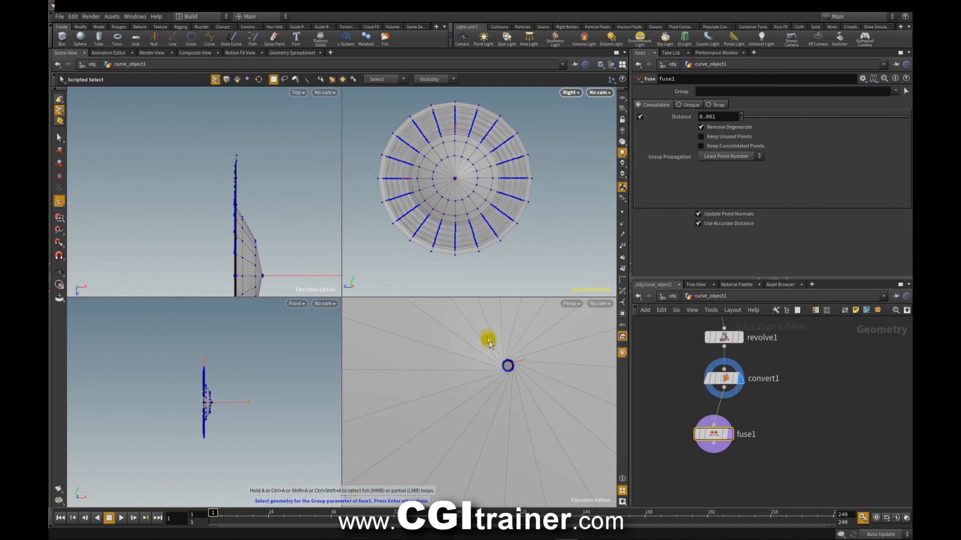
drag(484, 337, 534, 392)
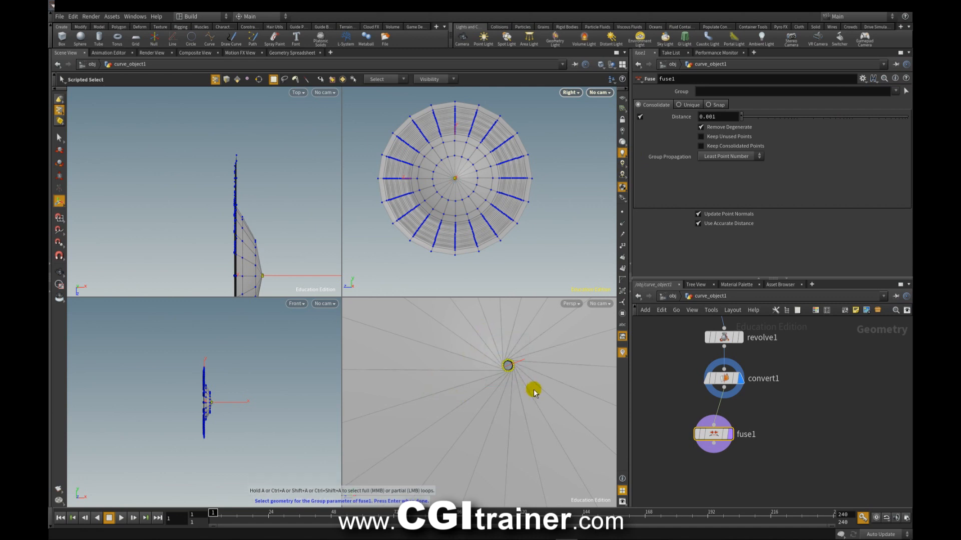
key(Return)
drag(741, 117, 764, 117)
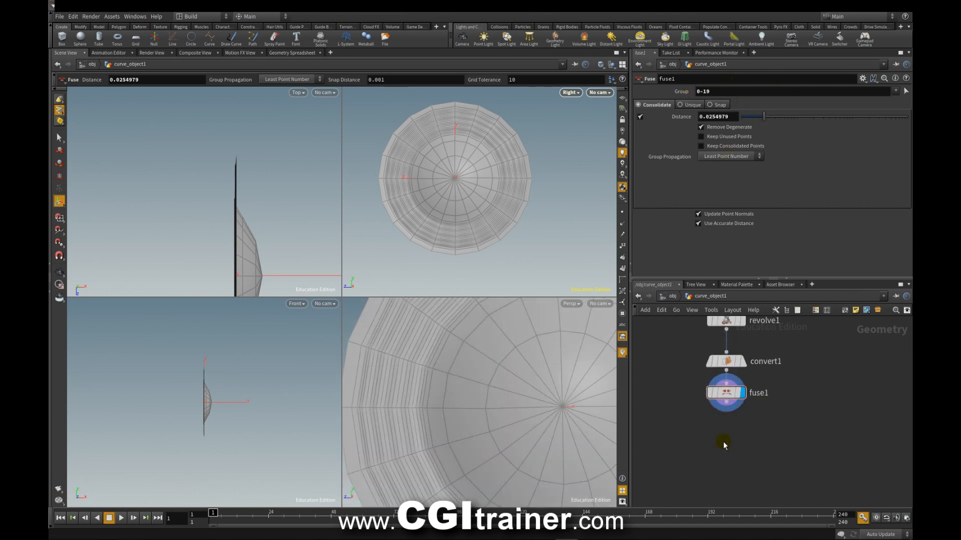
Step: Append a Soft Transform node after the fuse and set its group to the dome's centre point
key(Tab)
text(soft)
click(810, 228)
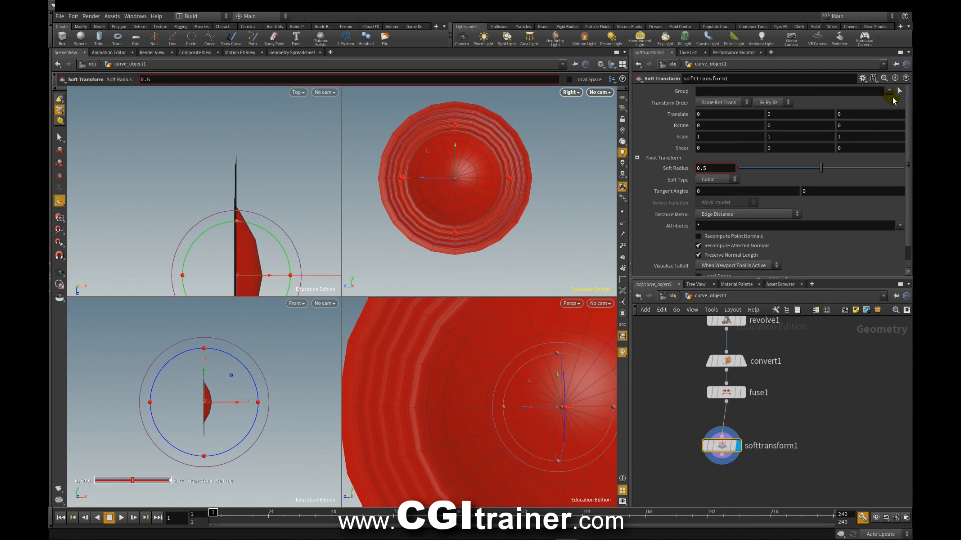
click(899, 93)
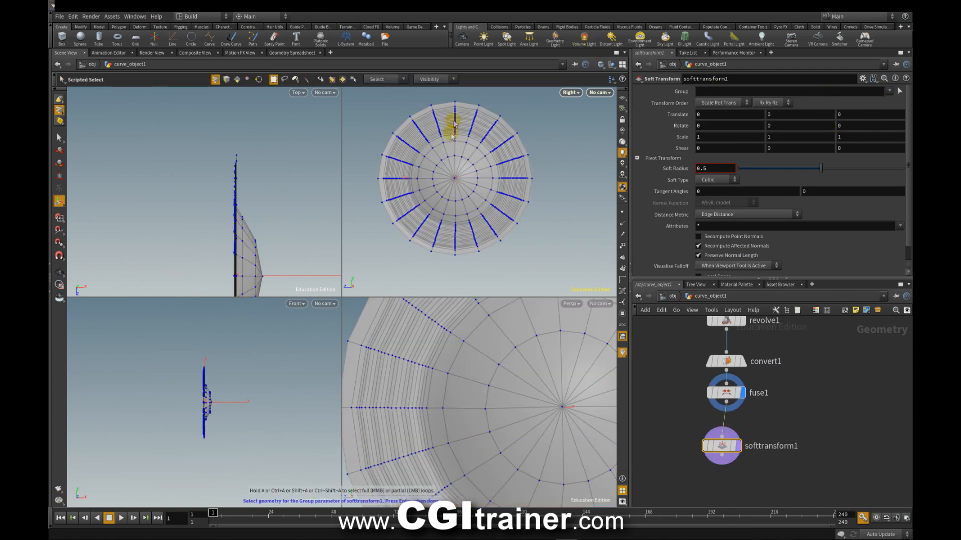
click(579, 413)
key(Return)
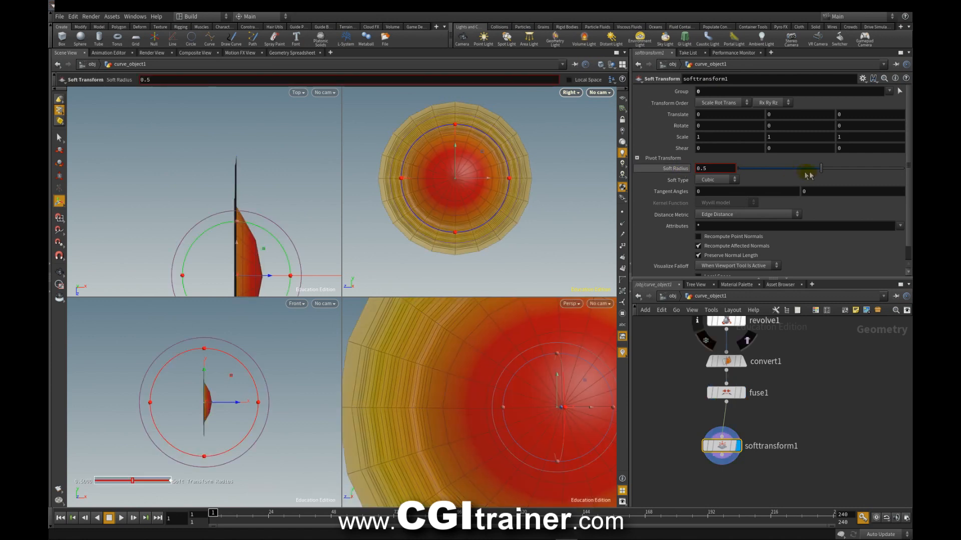
Step: Set the Soft Transform's soft radius to 0.306 and its X translation to -0.02
mouse_move(819, 168)
mouse_down()
mouse_move(791, 174)
mouse_move(803, 173)
mouse_up()
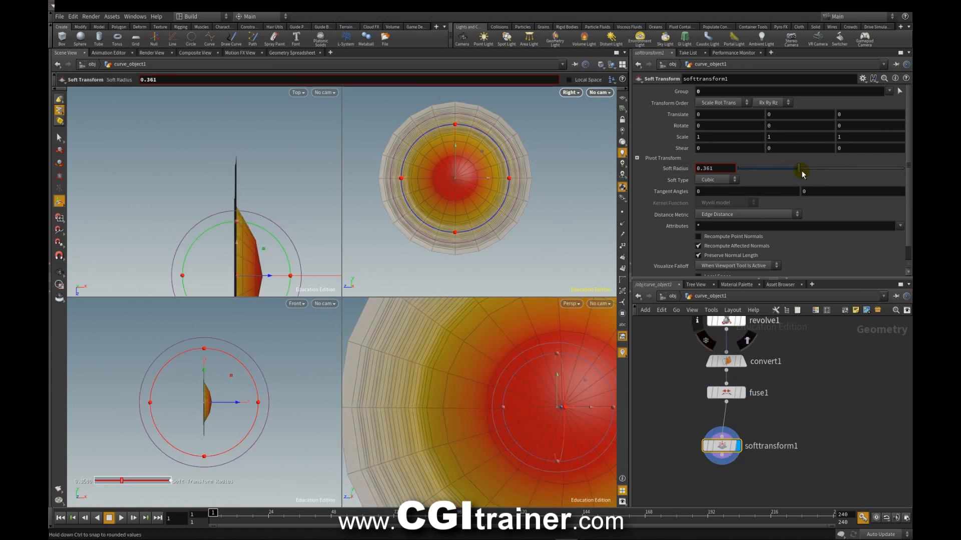
middle_drag(710, 115, 724, 110)
drag(807, 166, 778, 167)
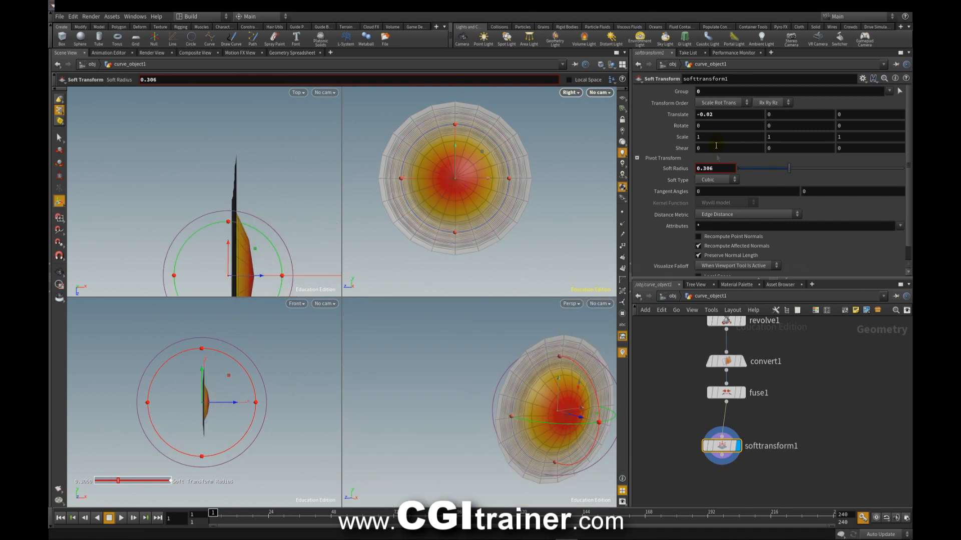
Step: Try the Linear falloff on the Soft Transform, set its soft type to Meta-ball, and reset its X translation to 0
click(717, 179)
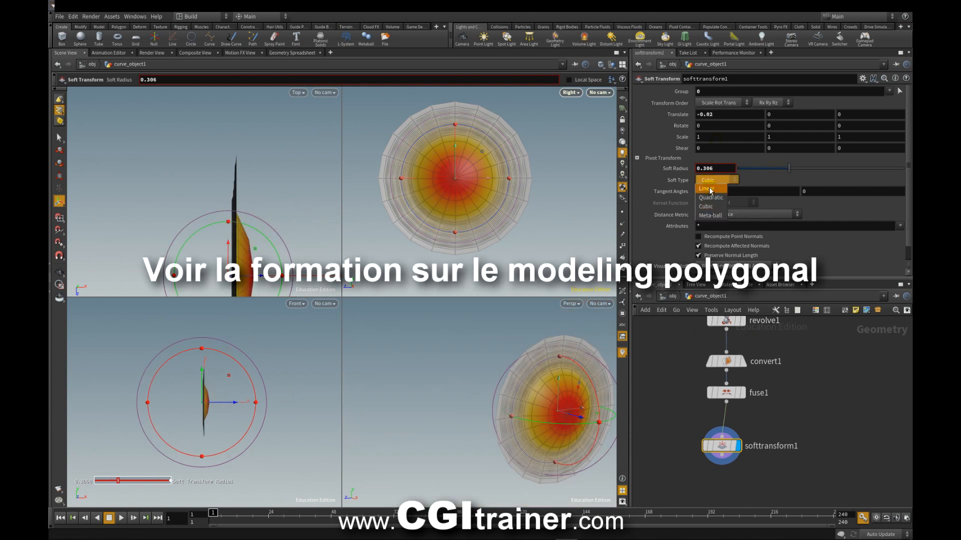
click(709, 189)
mouse_move(719, 114)
middle_down()
mouse_move(693, 115)
mouse_move(721, 115)
mouse_move(711, 116)
mouse_move(717, 123)
middle_up()
click(717, 179)
click(713, 198)
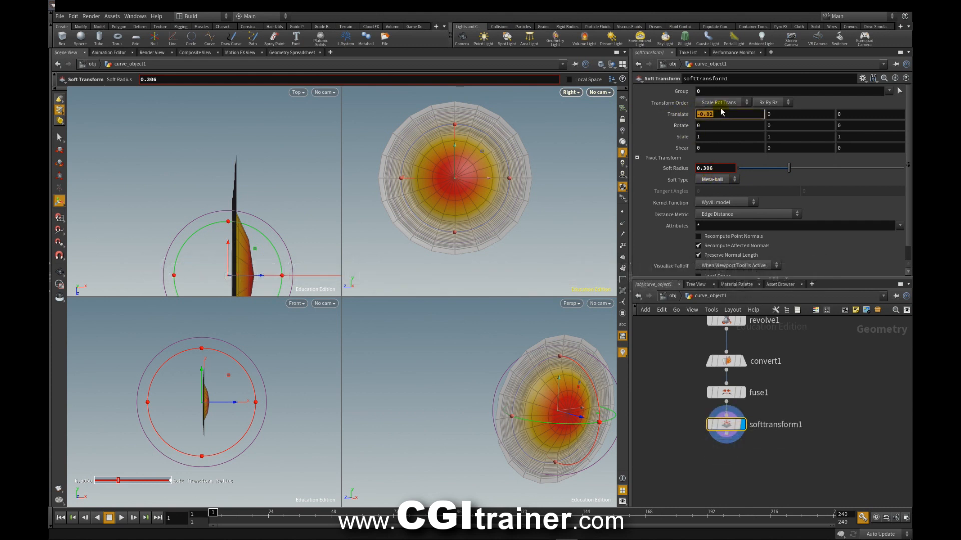
key(Return)
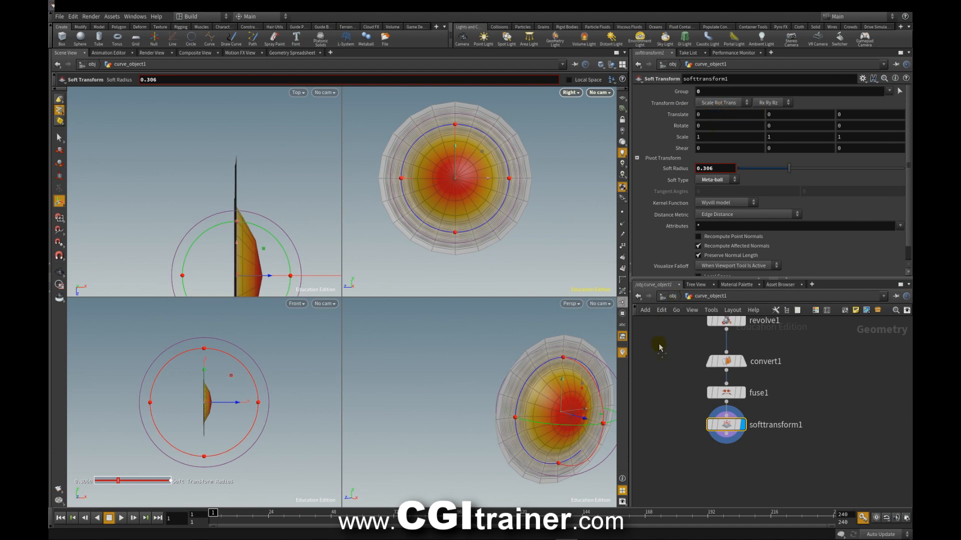
Step: Return to the object level and show the box again together with the revolved disc
middle_drag(659, 346, 668, 394)
key(u)
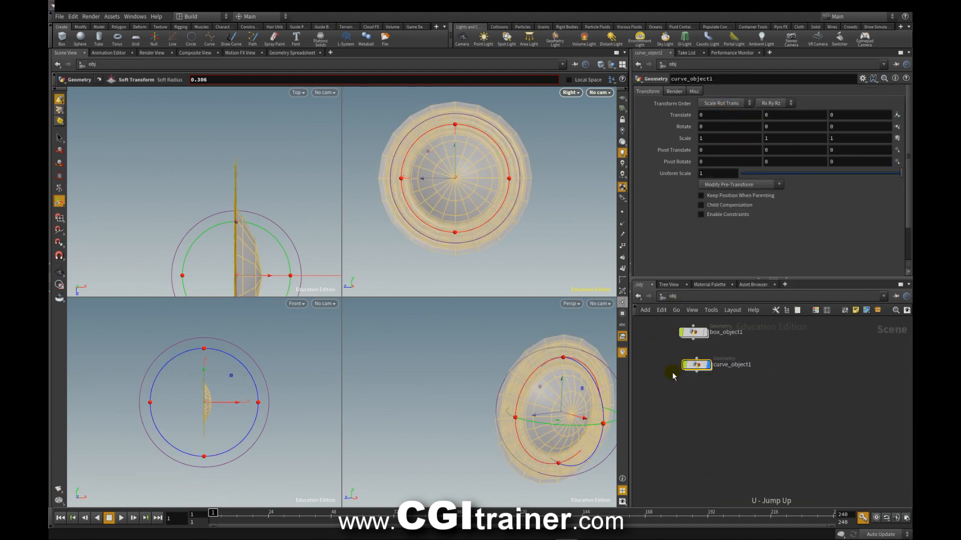
click(706, 333)
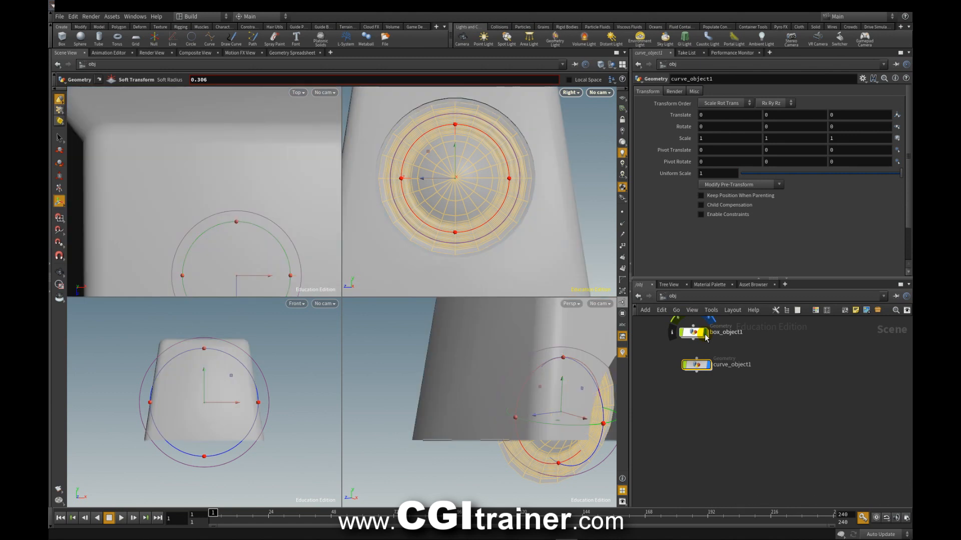
alt+drag(543, 404, 472, 429)
scroll(473, 426, down, 5)
Step: Append a Transform node after the Soft Transform inside the curve object and move the disc to about 0.499 in X
drag(695, 369, 785, 351)
double_click(784, 351)
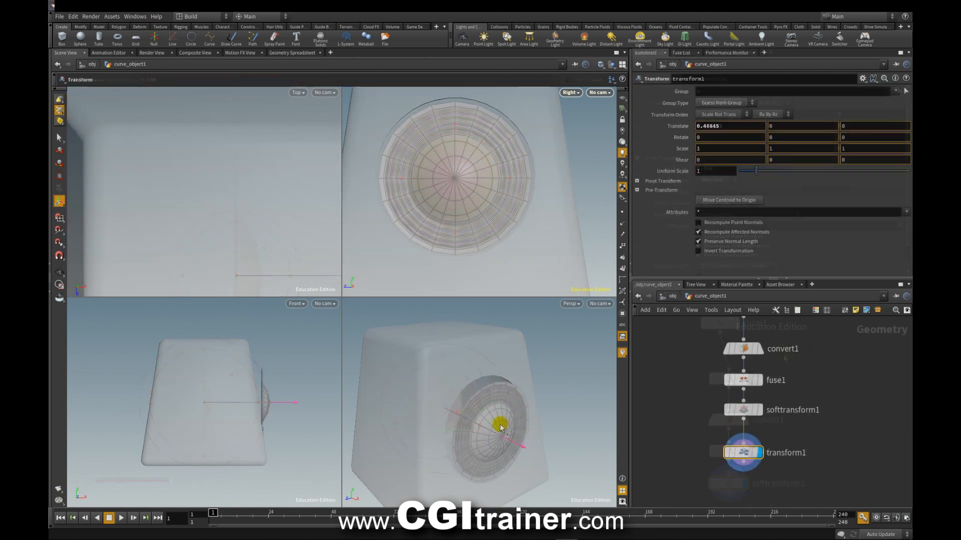
drag(509, 424, 518, 426)
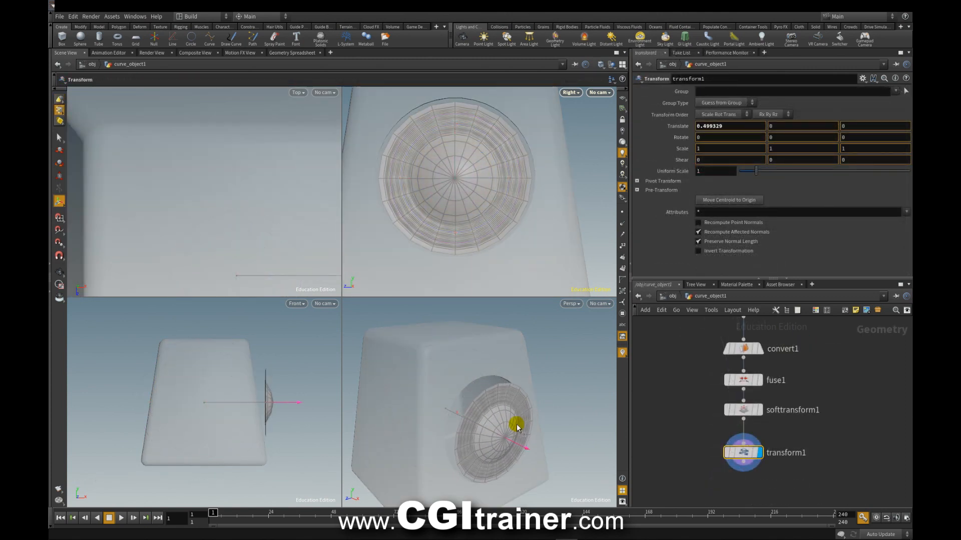
Step: Rotate the disc about 8.9° in Z, move it to about 0.431 in X and 0.008 in Y, and set its uniform scale to 1.068
key(r)
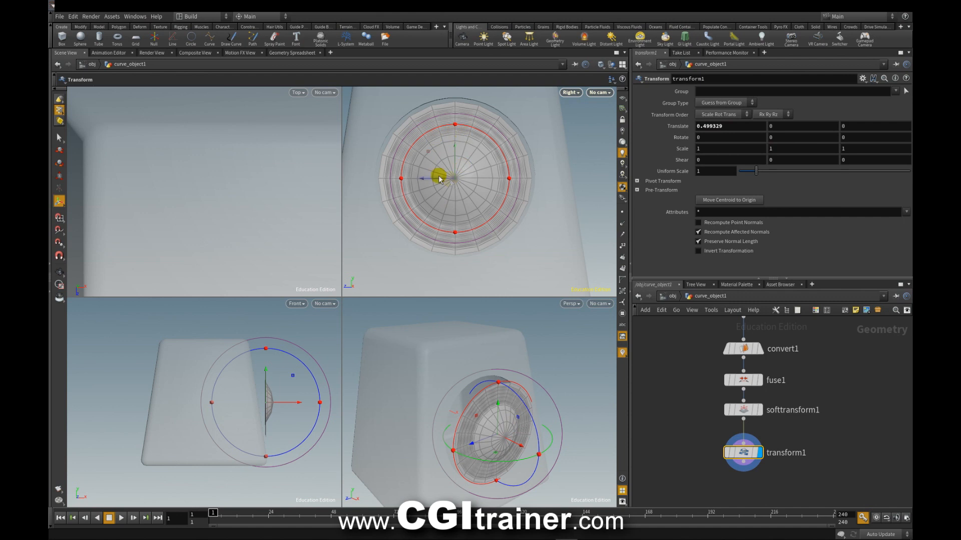
drag(302, 359, 293, 351)
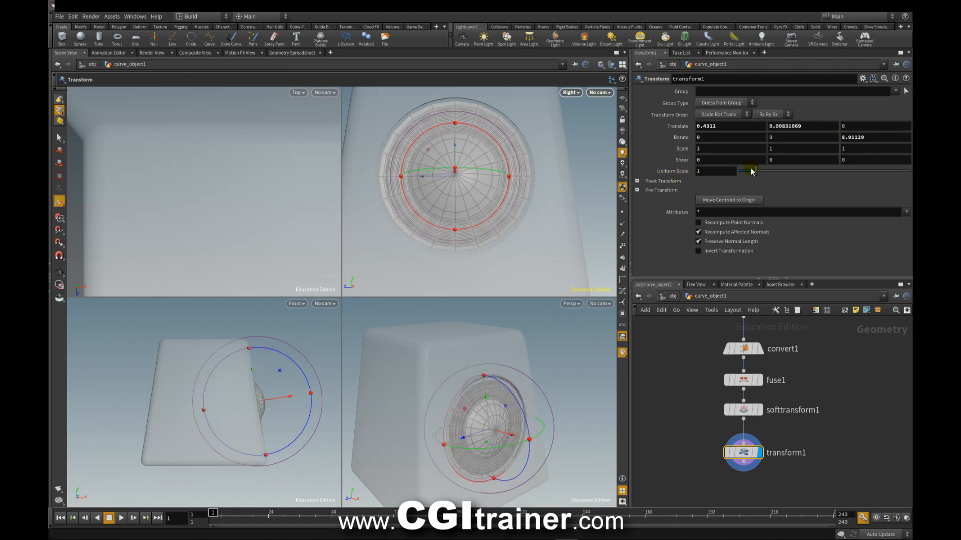
middle_drag(712, 171, 56, 157)
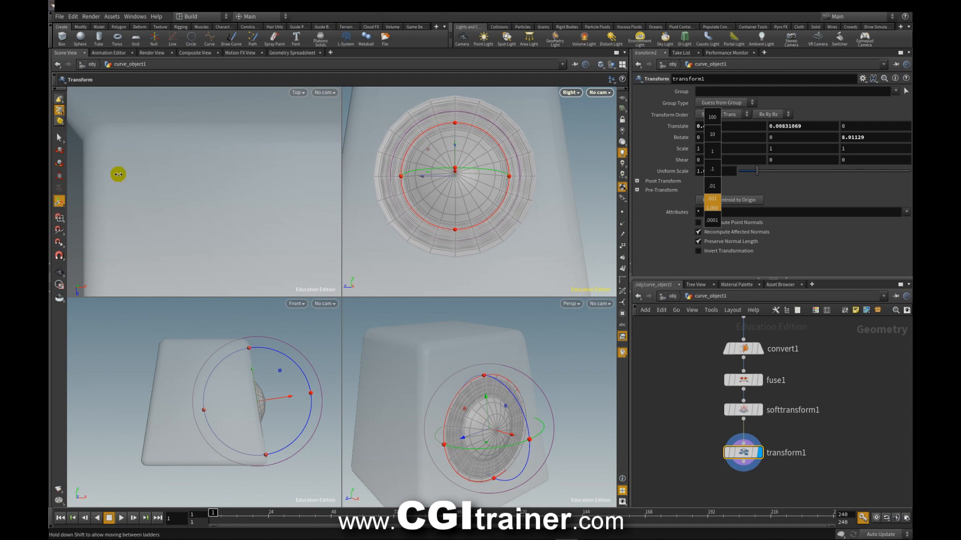
middle_drag(118, 174, 115, 175)
Step: Append a Subdivide node after the Transform node to smooth the disc
middle_drag(742, 486, 731, 452)
click(731, 452)
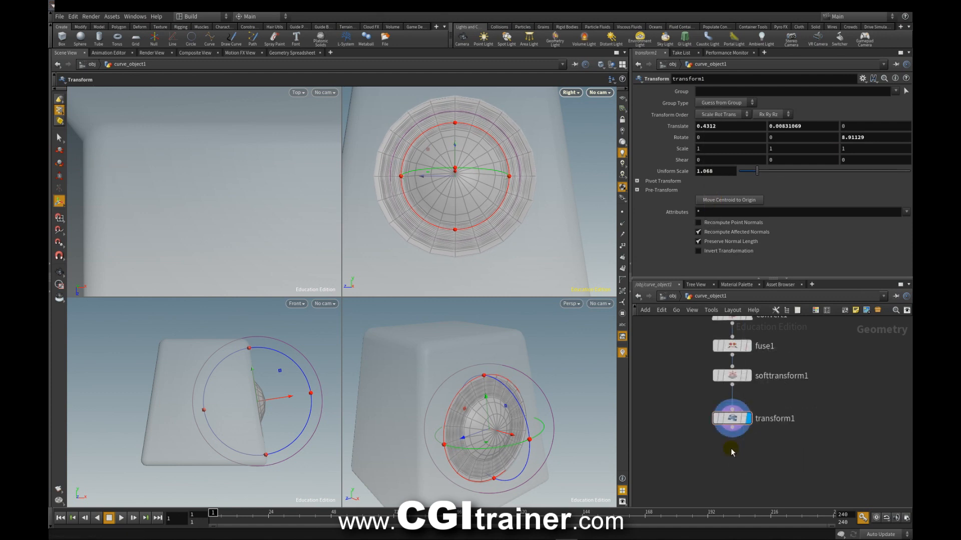
key(Tab)
text(subd)
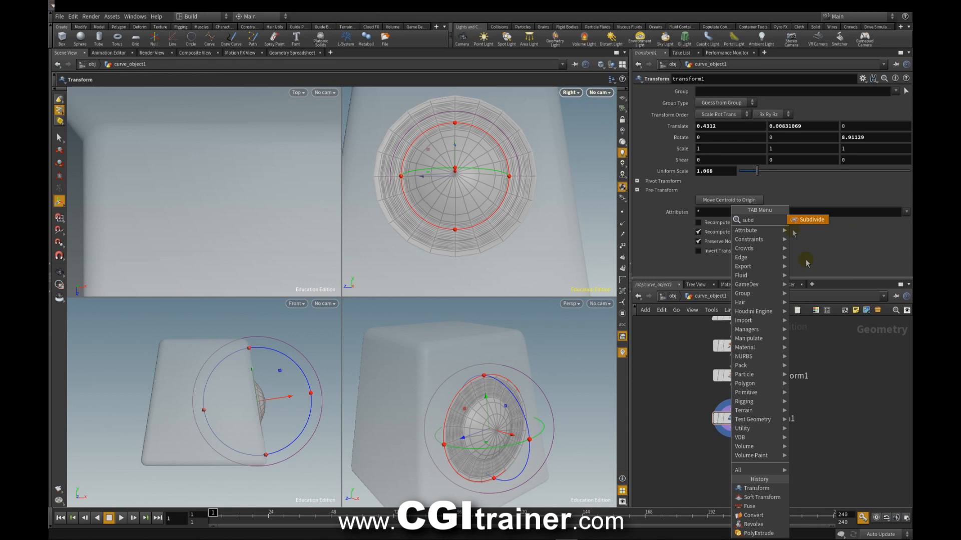
click(817, 223)
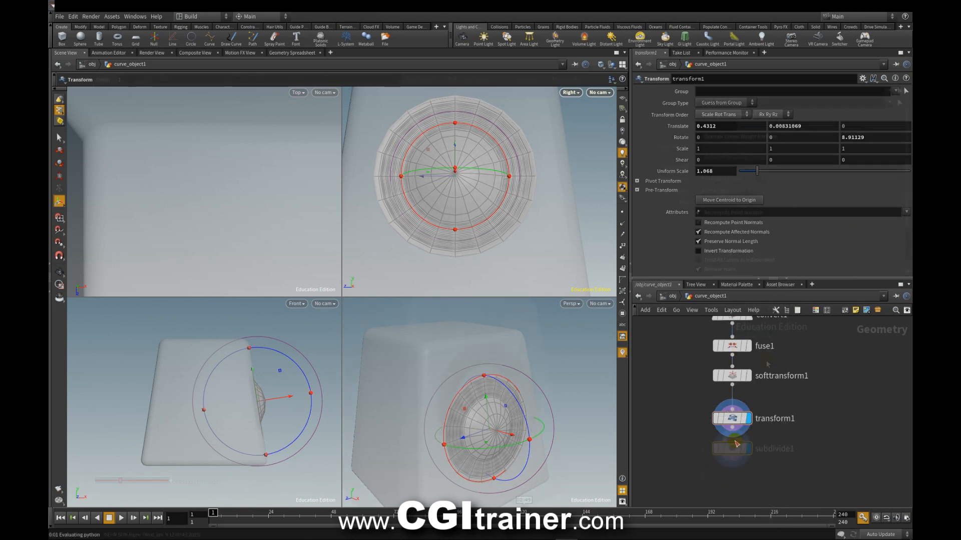
click(732, 448)
Step: Apply a Noise Motion FX to the Soft Transform's X translation
click(733, 376)
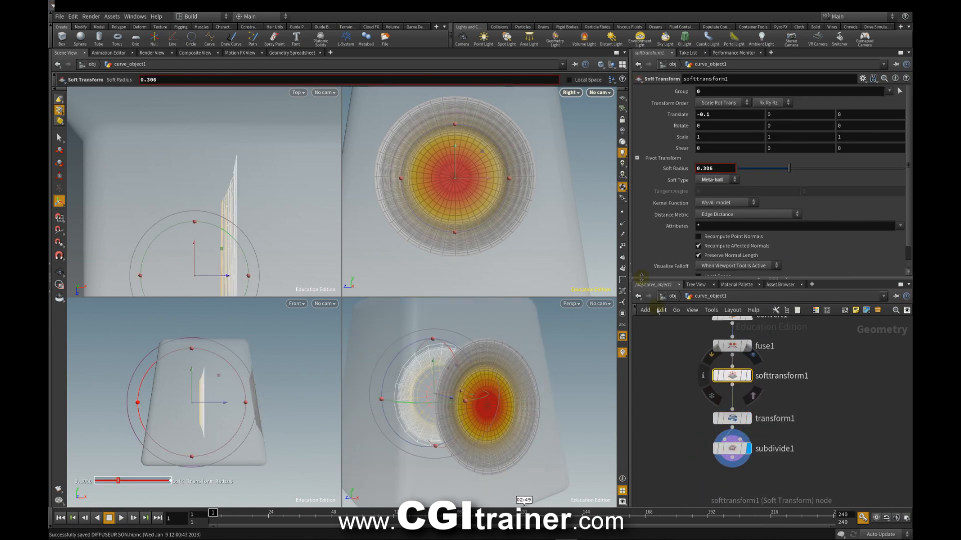
right_click(704, 114)
mouse_move(722, 148)
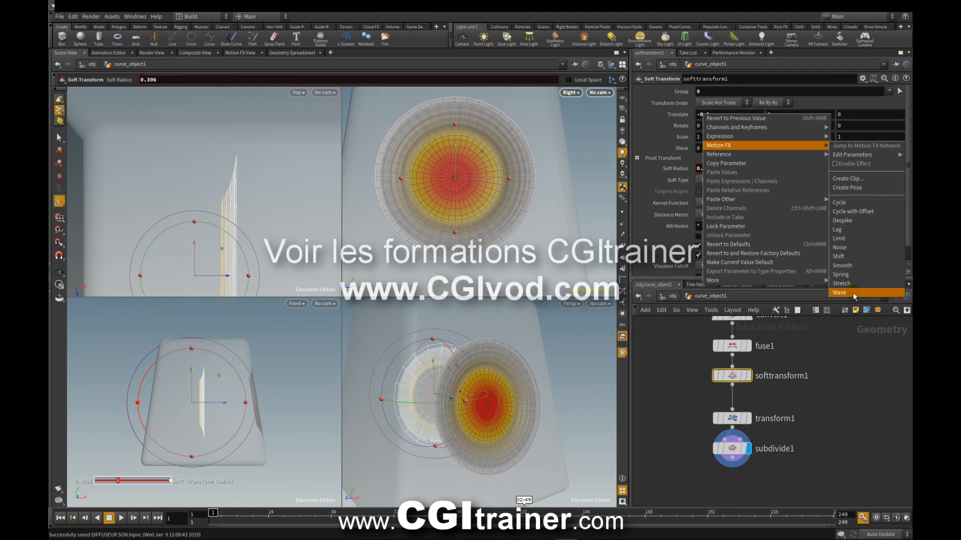
click(849, 248)
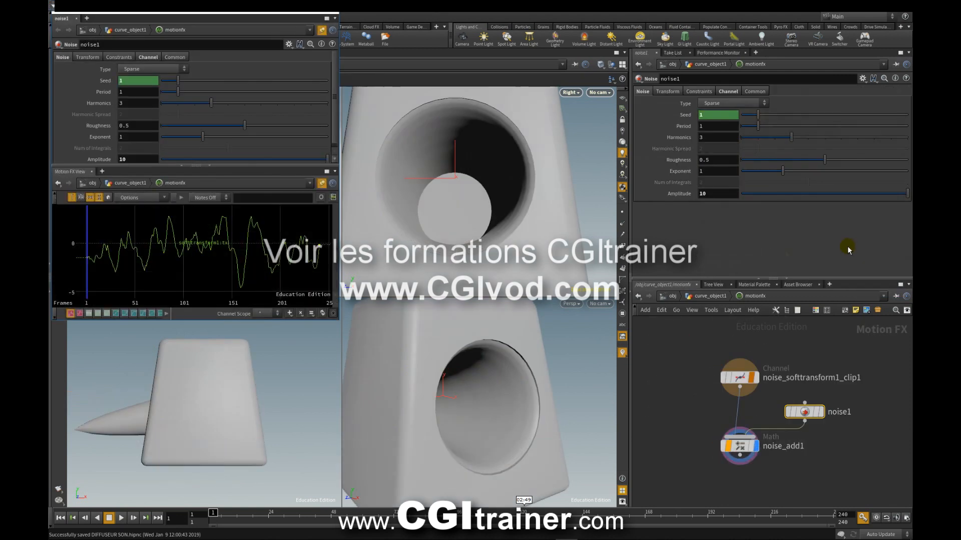
Step: Play the animation and set the noise amplitude to 1
scroll(159, 106, down, 1)
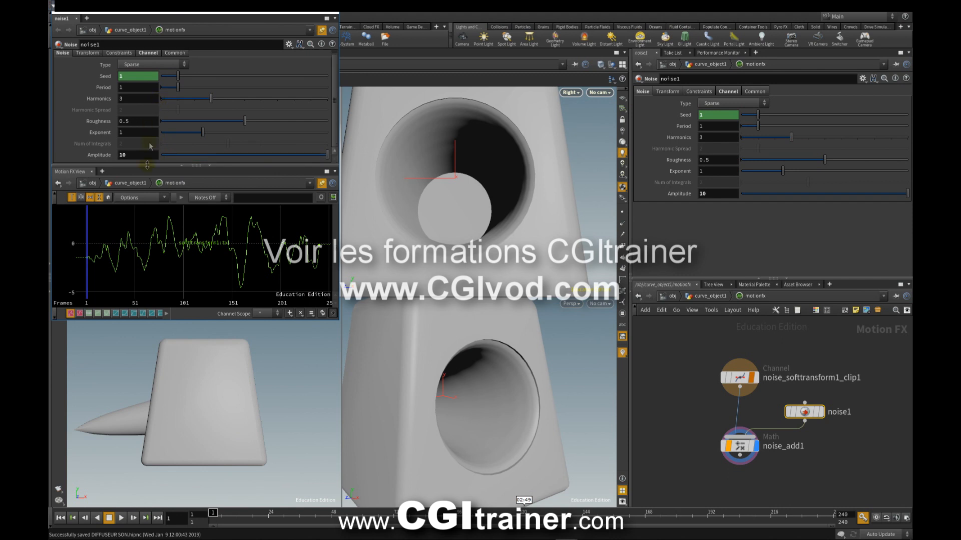
click(121, 517)
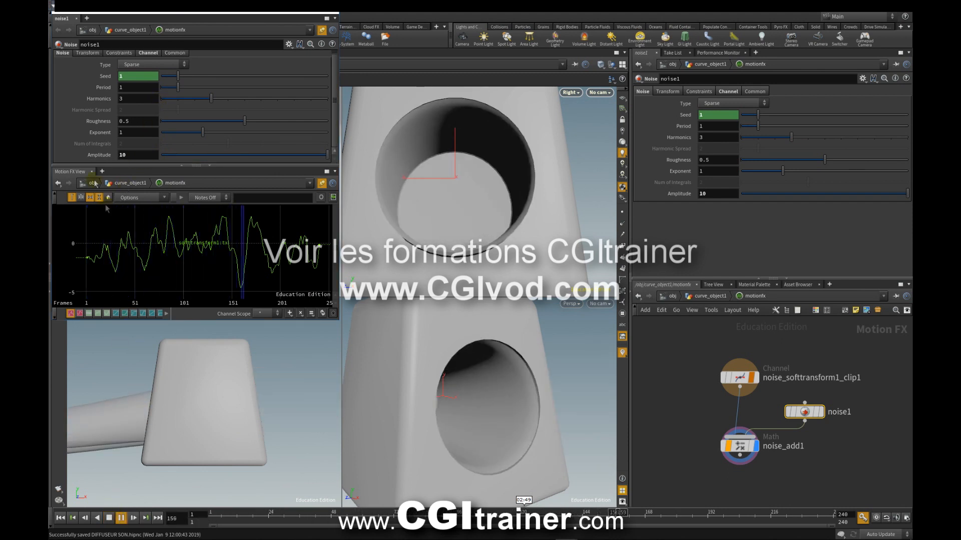
double_click(142, 154)
text(1)
key(Return)
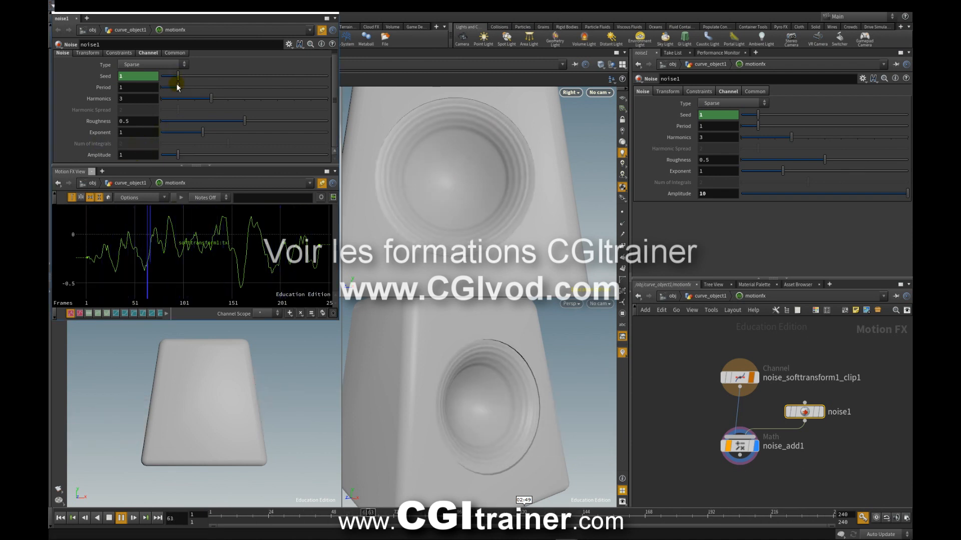
Step: Set the noise period to 0.03, roughness to 0, exponent to 2.31 and amplitude to 0.53
drag(178, 87, 206, 90)
drag(132, 154, 96, 156)
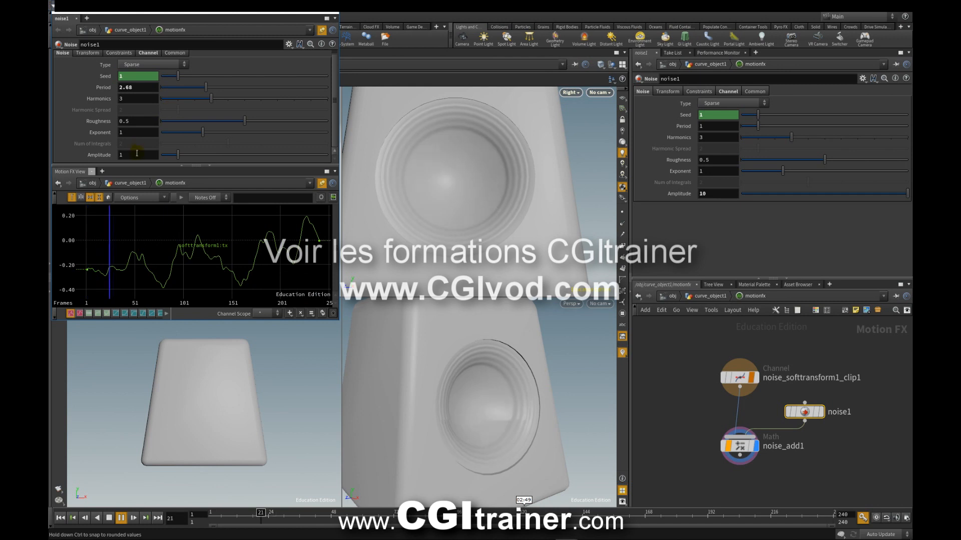
text(0.54)
key(Return)
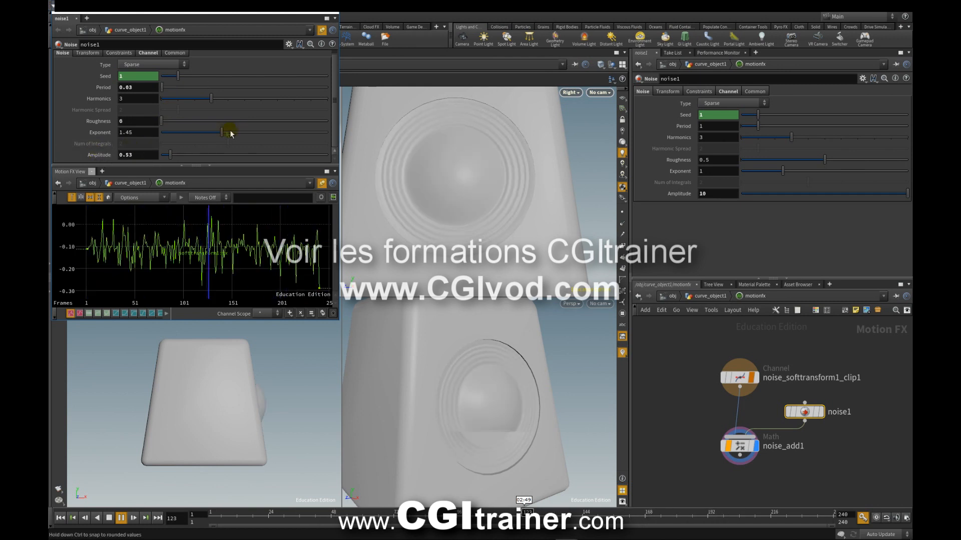
drag(229, 131, 257, 133)
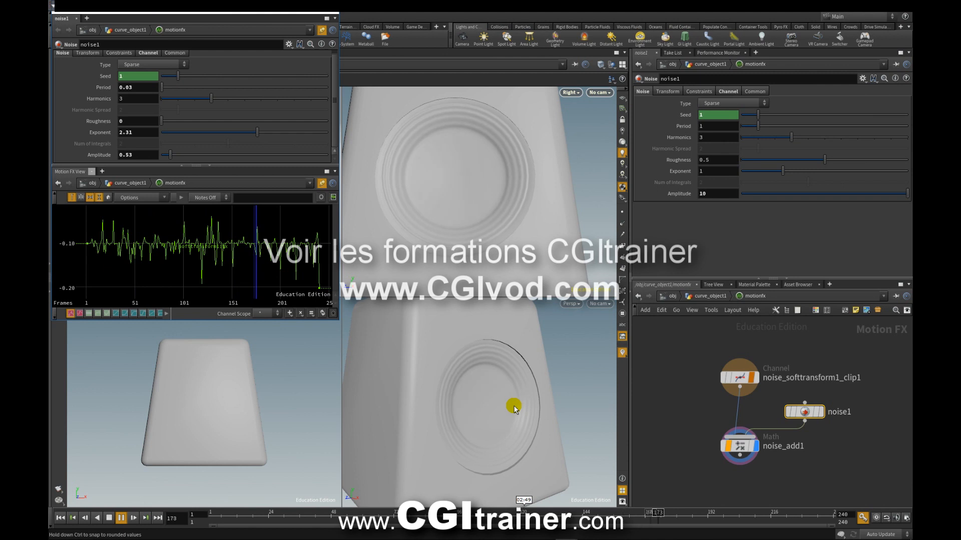
Step: Close the floating Motion FX window and go back up to the object level
middle_drag(689, 421, 708, 402)
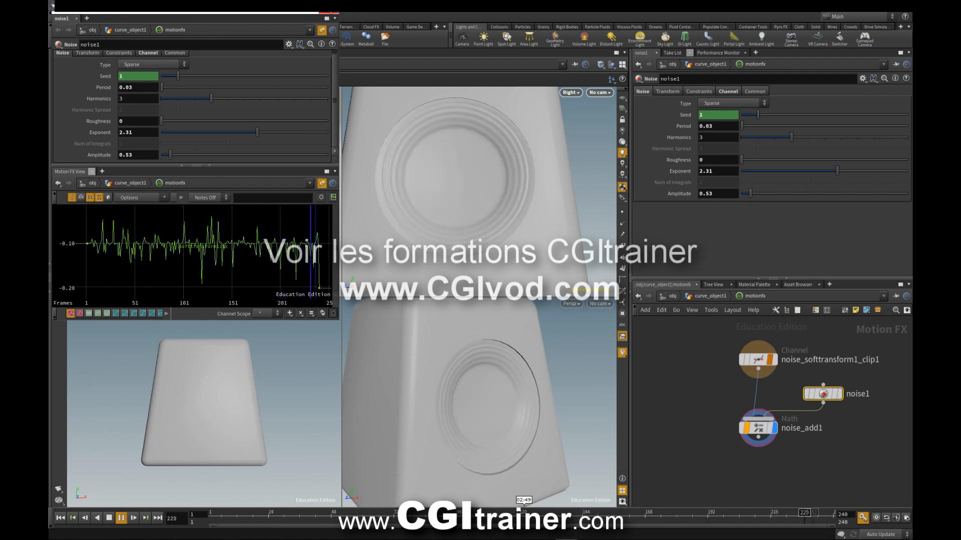
click(330, 10)
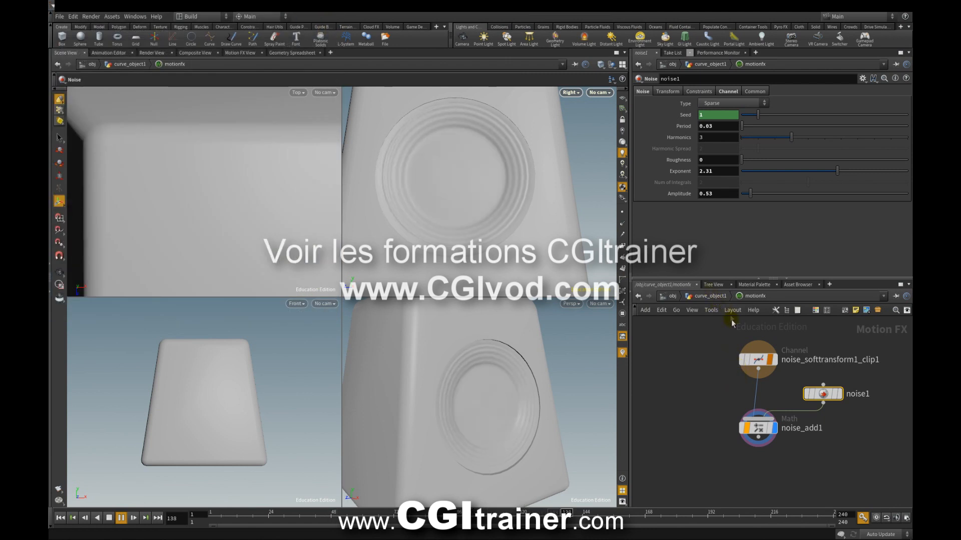
click(708, 296)
middle_drag(765, 376, 836, 467)
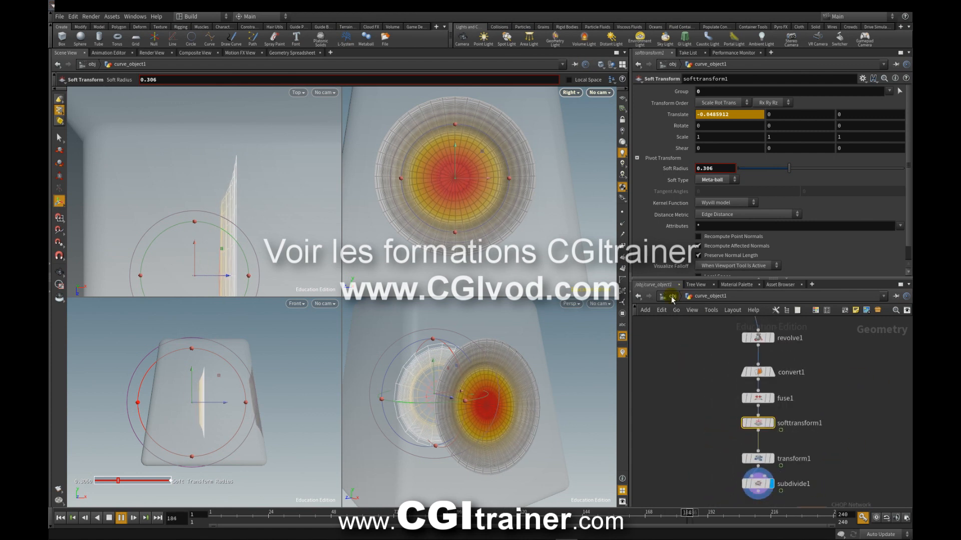
key(u)
middle_drag(777, 394, 742, 444)
drag(750, 396, 765, 376)
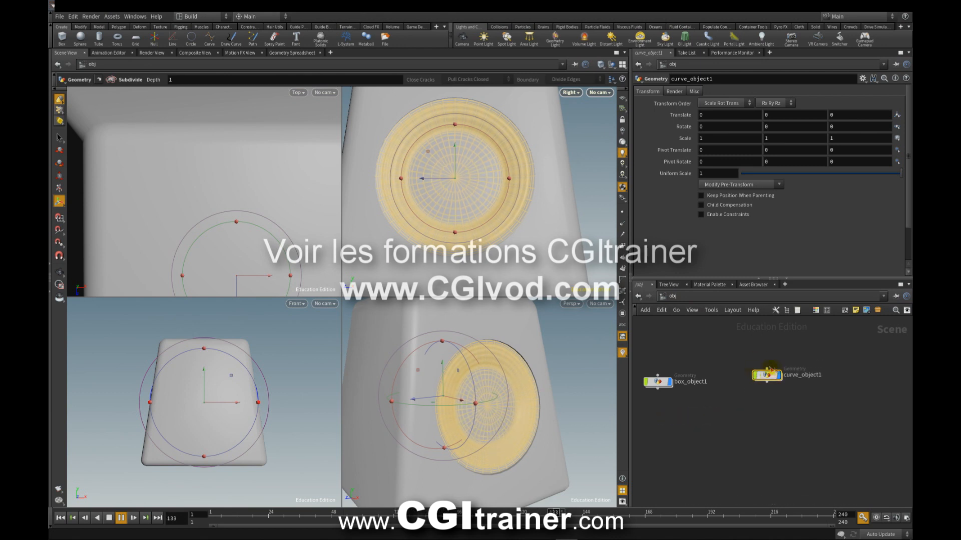
Step: Open the motionfx network inside the curve object and spread its channel, noise and math nodes apart
double_click(766, 376)
middle_drag(850, 508, 749, 418)
drag(713, 421, 797, 361)
double_click(797, 360)
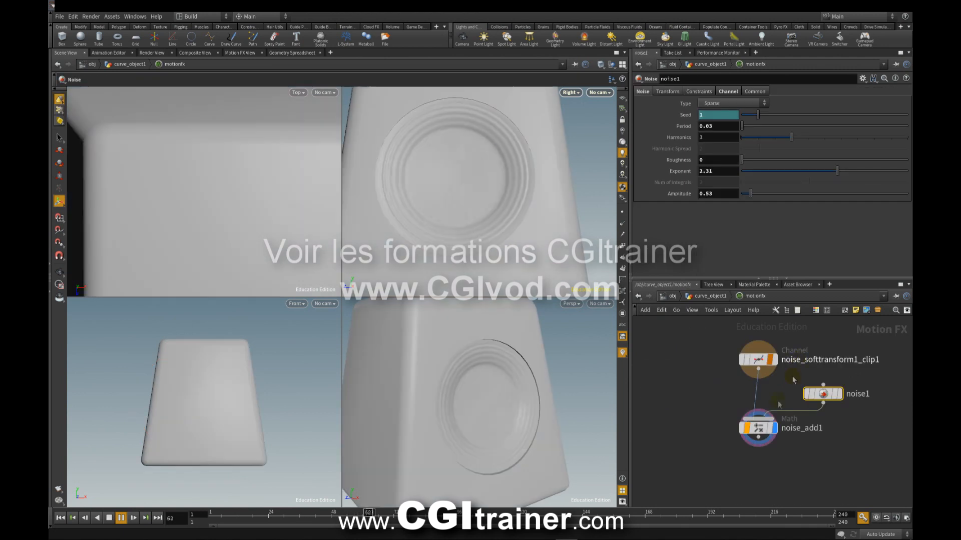
middle_drag(798, 355, 760, 370)
drag(760, 369, 746, 339)
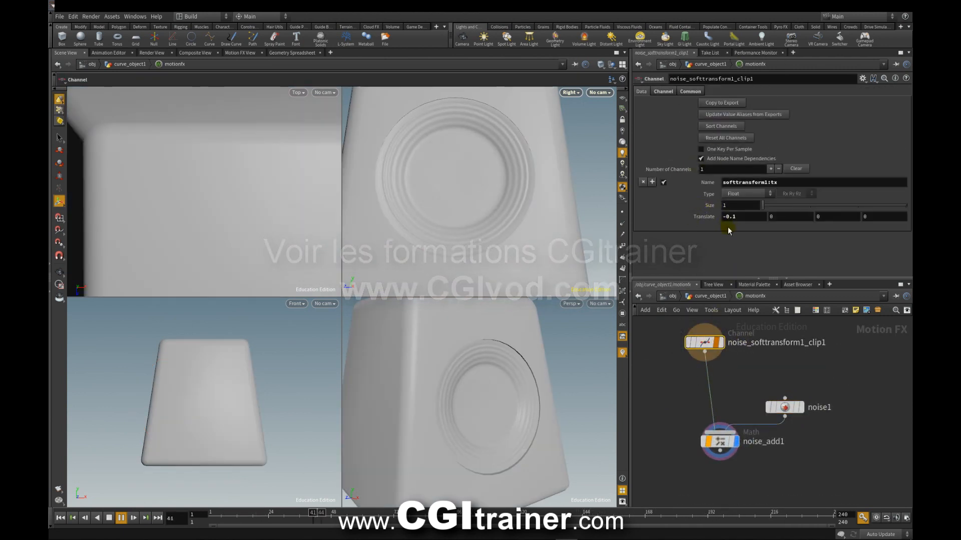
mouse_move(706, 346)
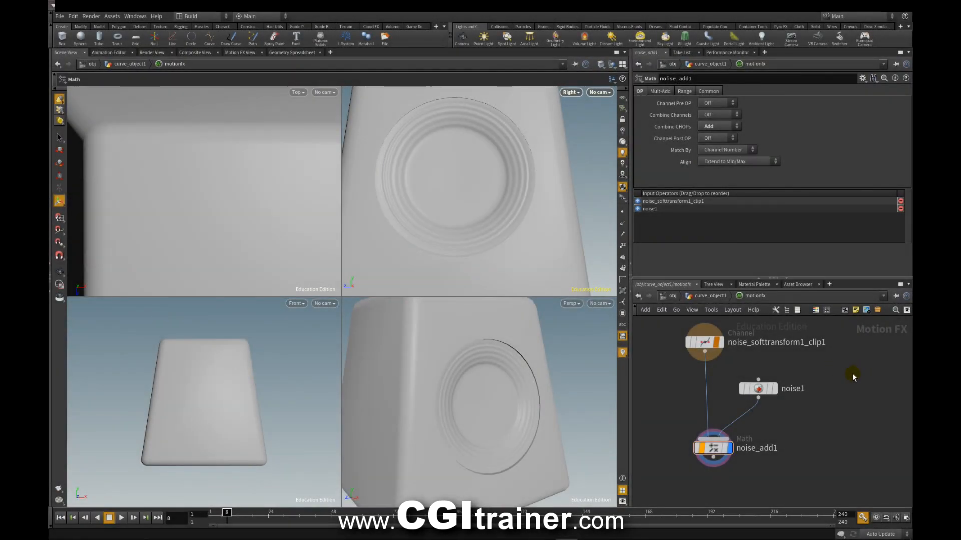
Step: Add a File node to the motionfx network and load TUTDRUM.wav from the sounds folder as its channel file
key(Tab)
text(file)
key(Return)
click(837, 368)
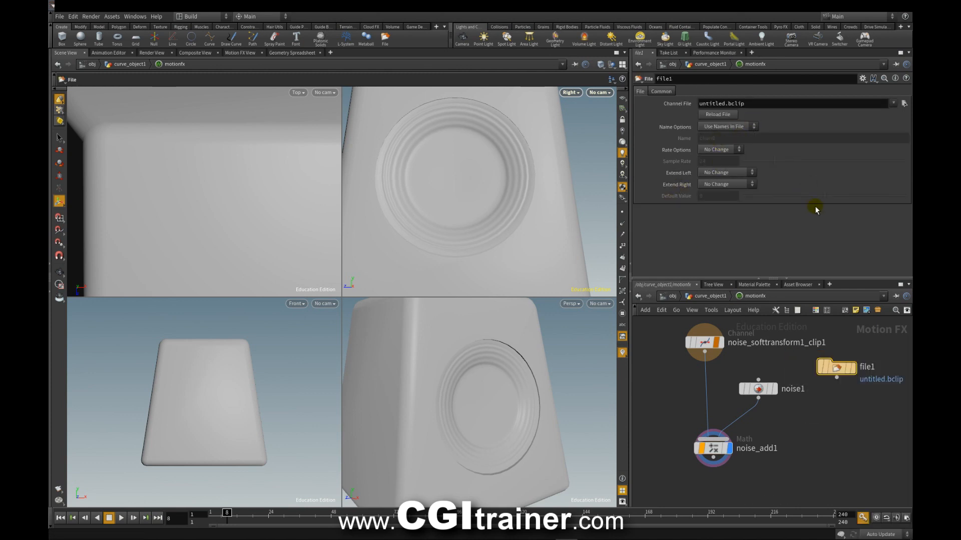
click(904, 103)
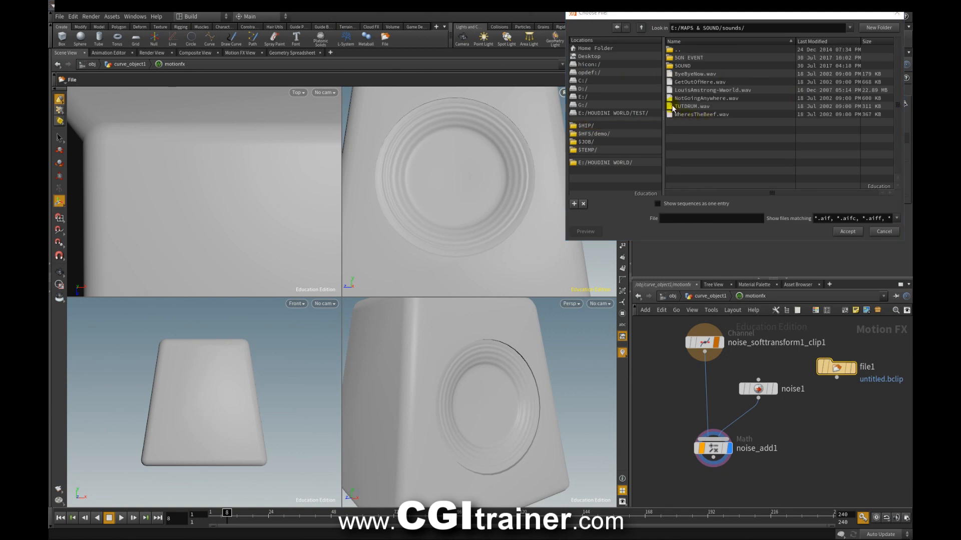
click(692, 107)
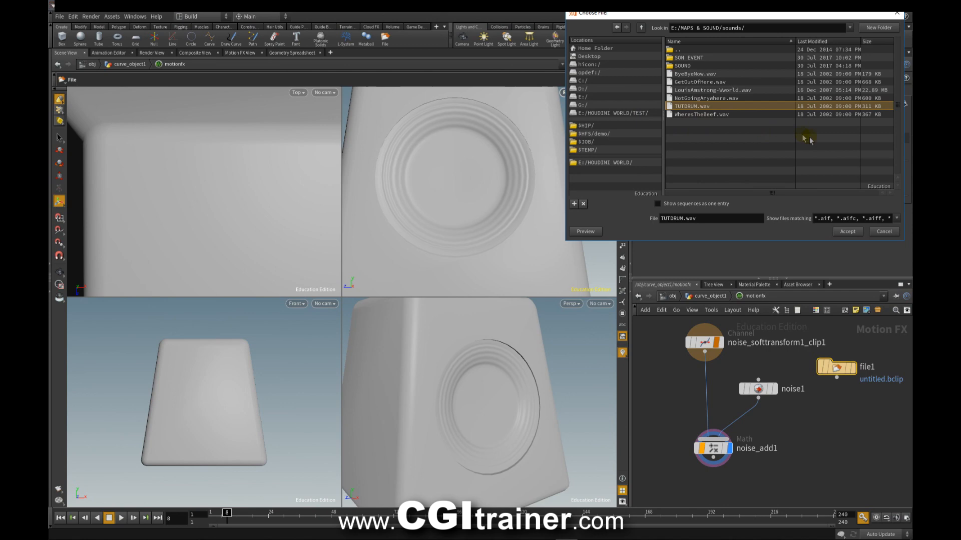
click(847, 231)
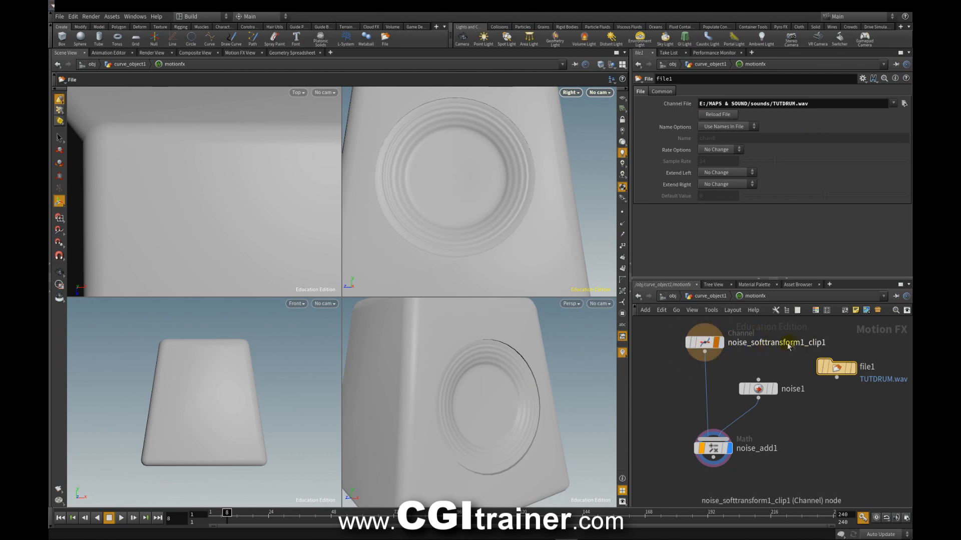
Step: Disconnect the noise node from the math node and connect the file node in its place
mouse_move(759, 390)
drag(759, 395, 764, 367)
drag(837, 379, 745, 453)
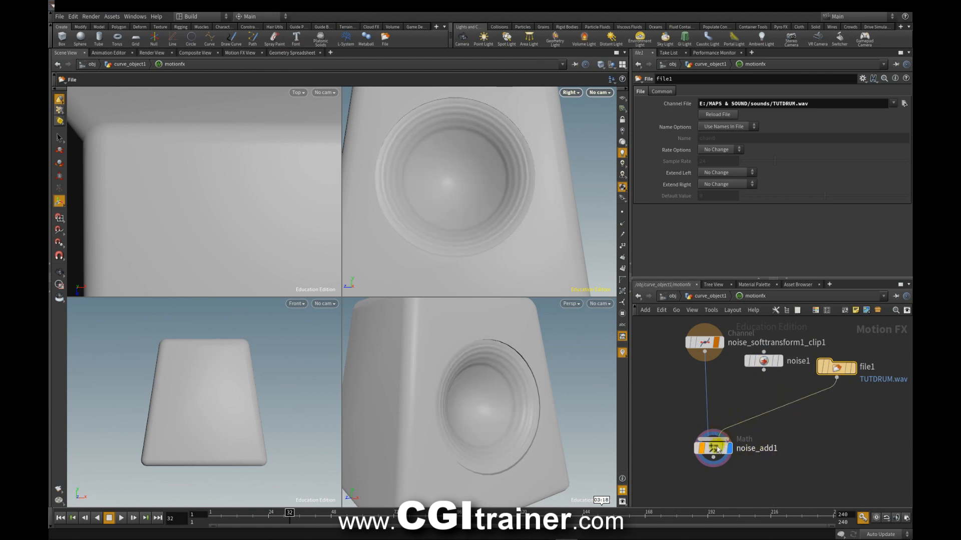
Step: Play the animation and set the math node's Multiply value to 0.61
mouse_move(714, 450)
click(121, 519)
drag(713, 448, 720, 433)
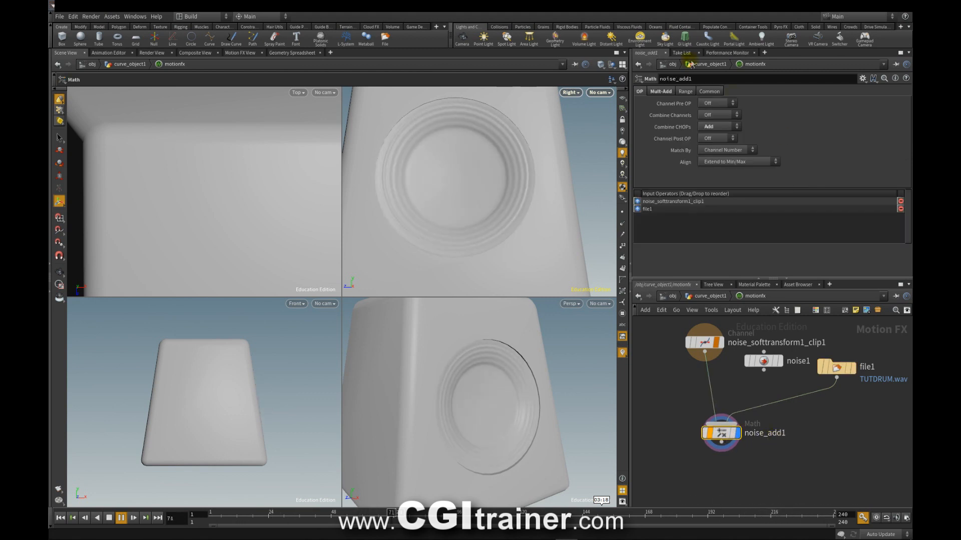
click(661, 93)
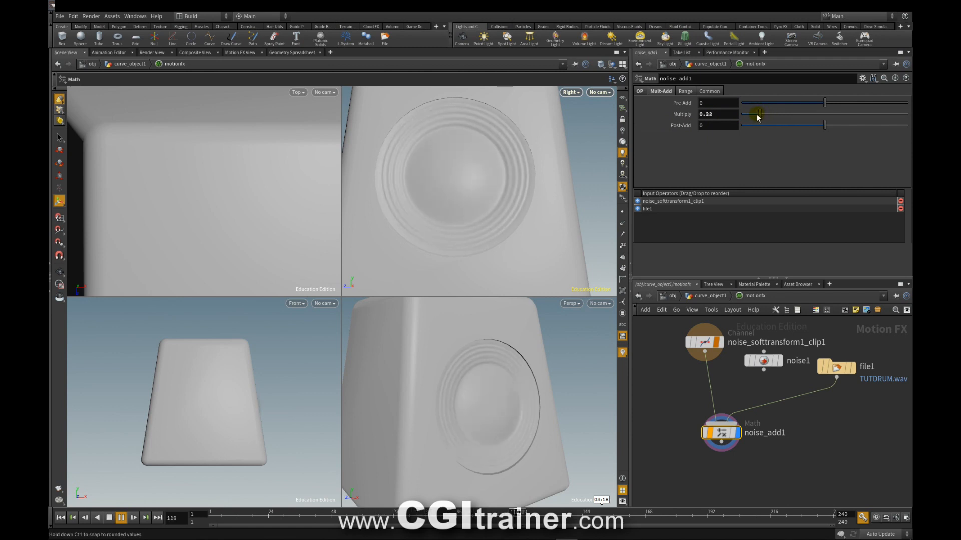
drag(763, 117, 767, 117)
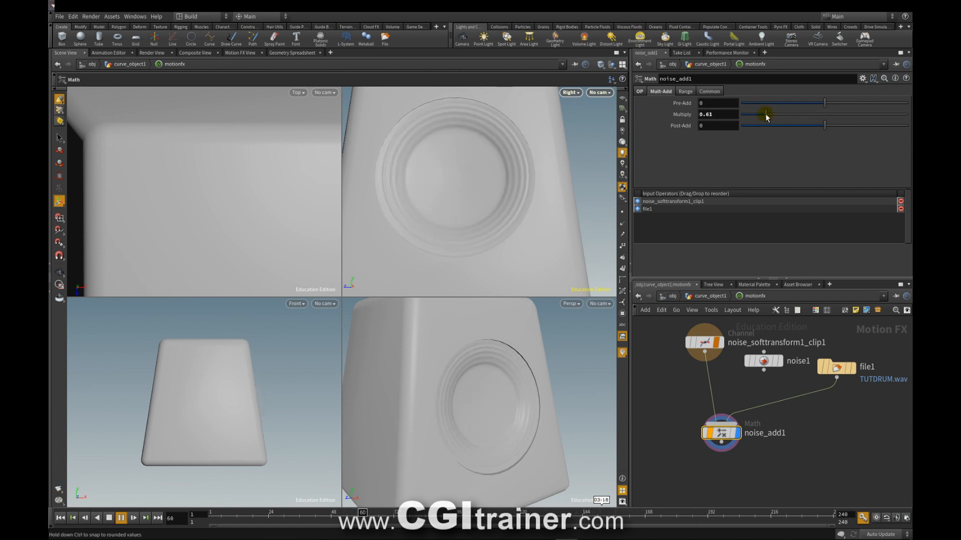
Step: Set the audio playback to Scrub mode, choose the motionfx file1 node as its CHOP source, and stop the running animation
mouse_move(868, 384)
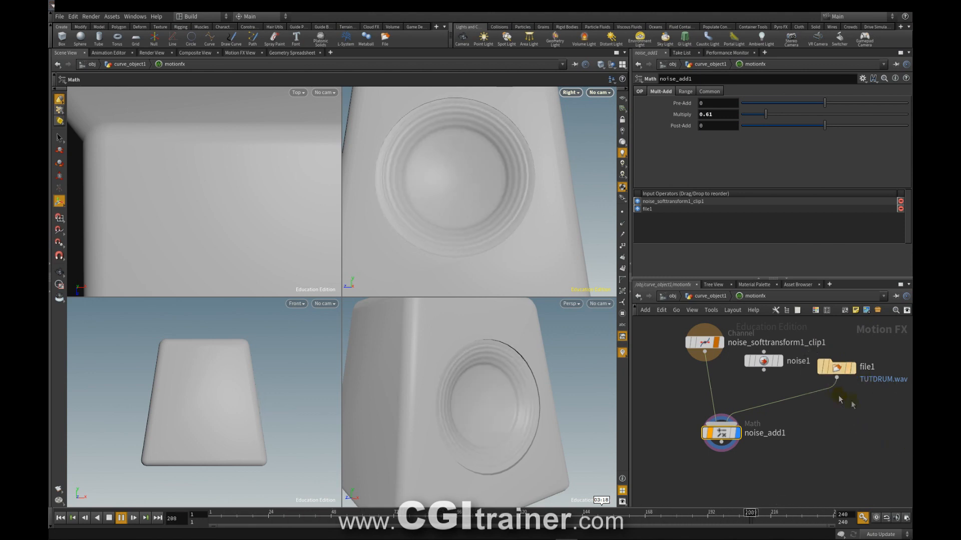
click(896, 518)
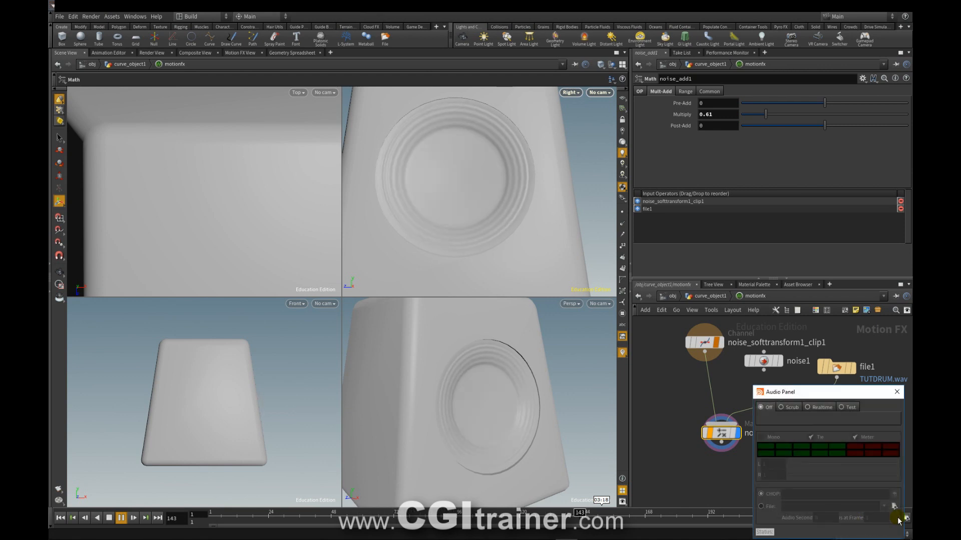
drag(811, 392, 543, 222)
click(525, 226)
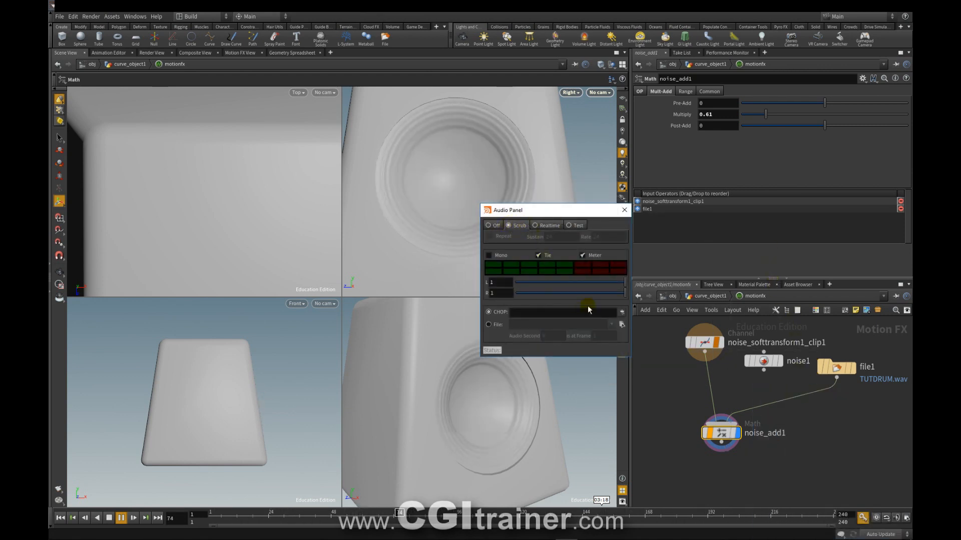
click(500, 311)
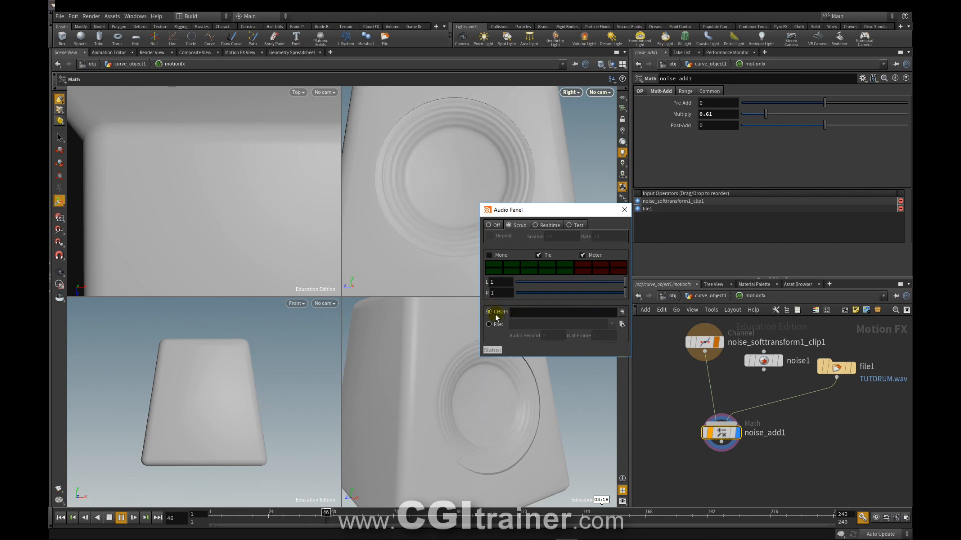
click(622, 312)
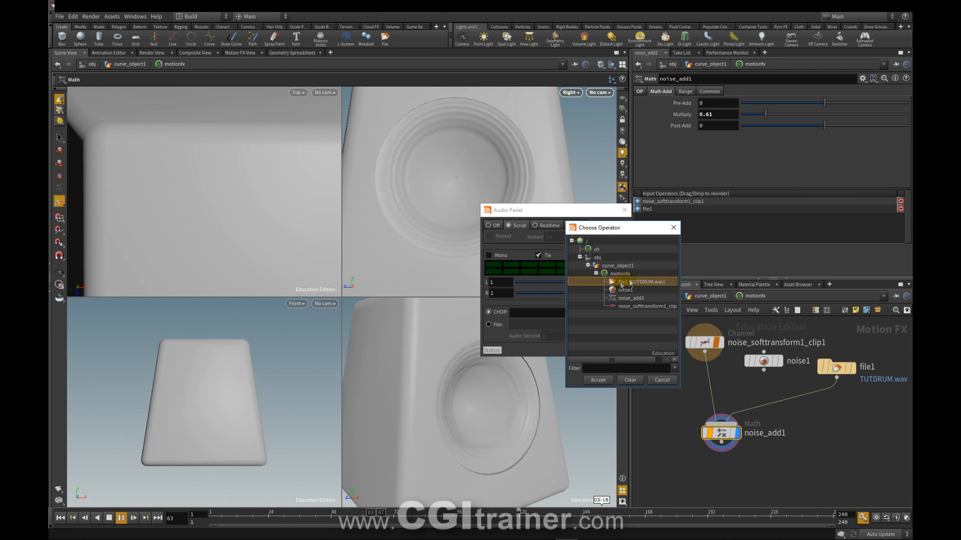
click(596, 382)
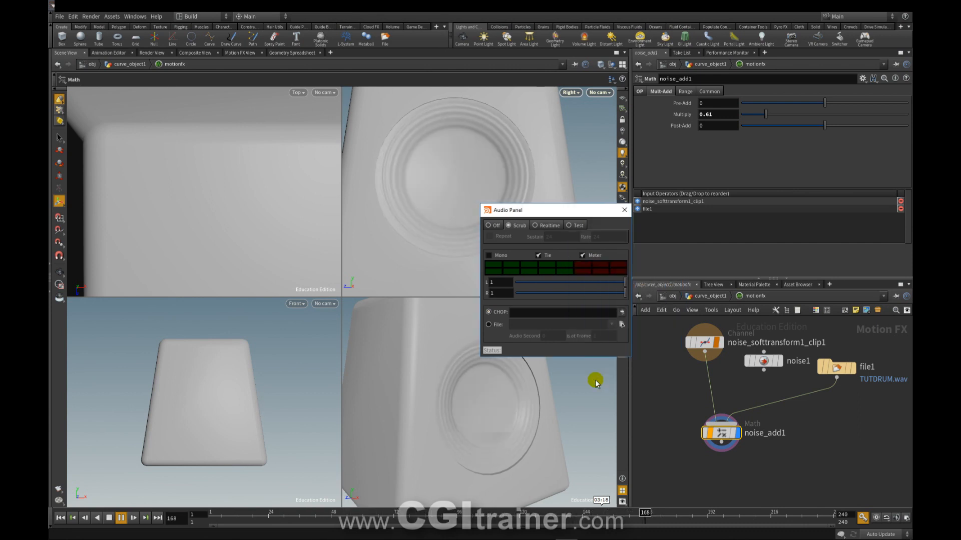
key(Escape)
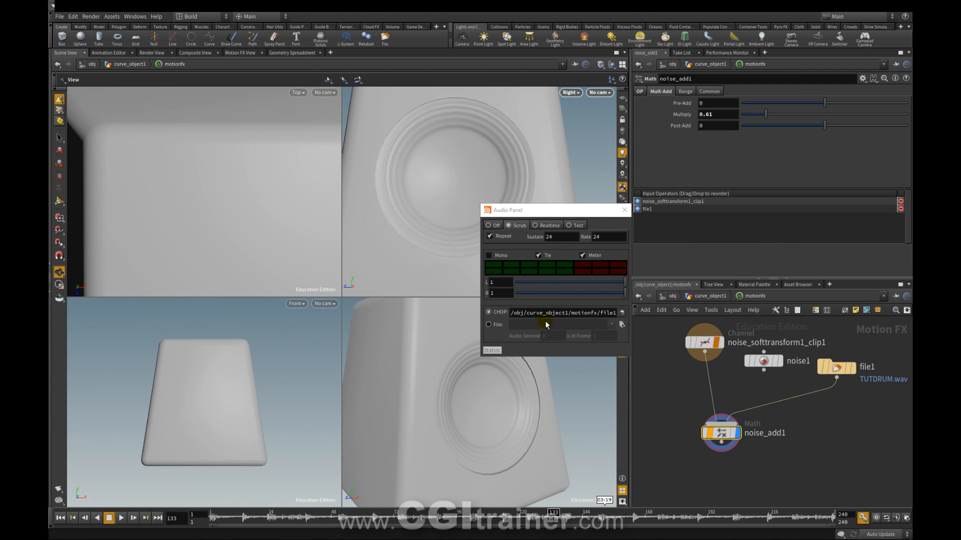
Step: Enable Realtime Playback in the global animation options and play the animation in the perspective view
click(877, 519)
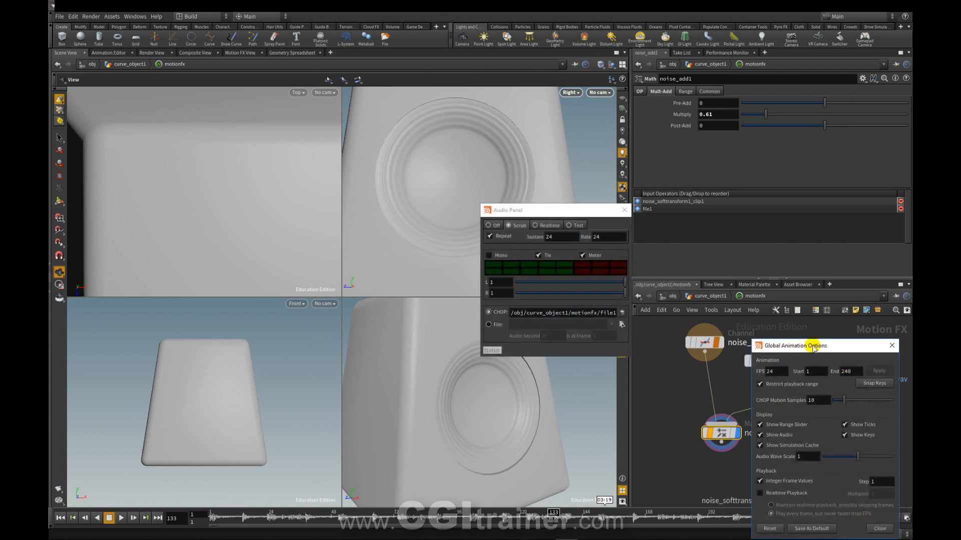
drag(813, 347, 758, 136)
click(725, 281)
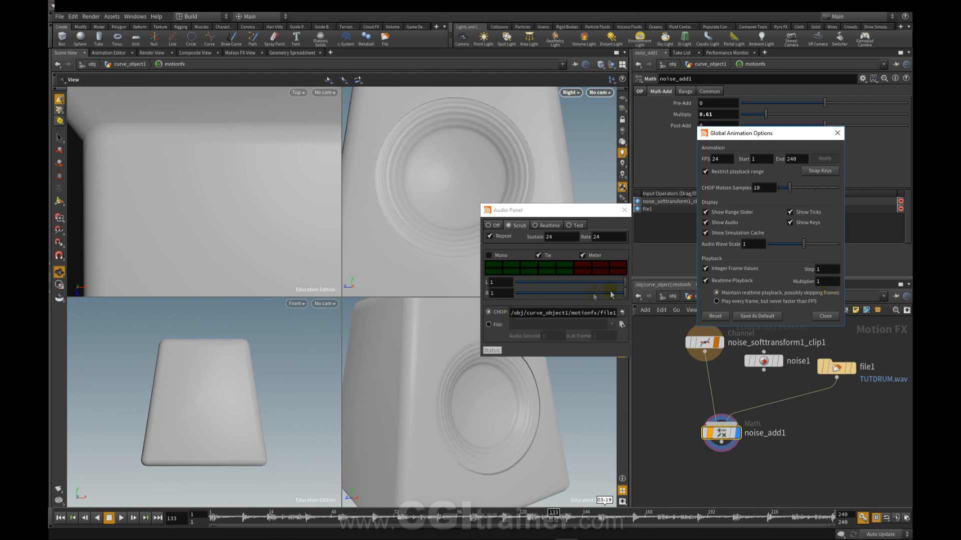
click(122, 522)
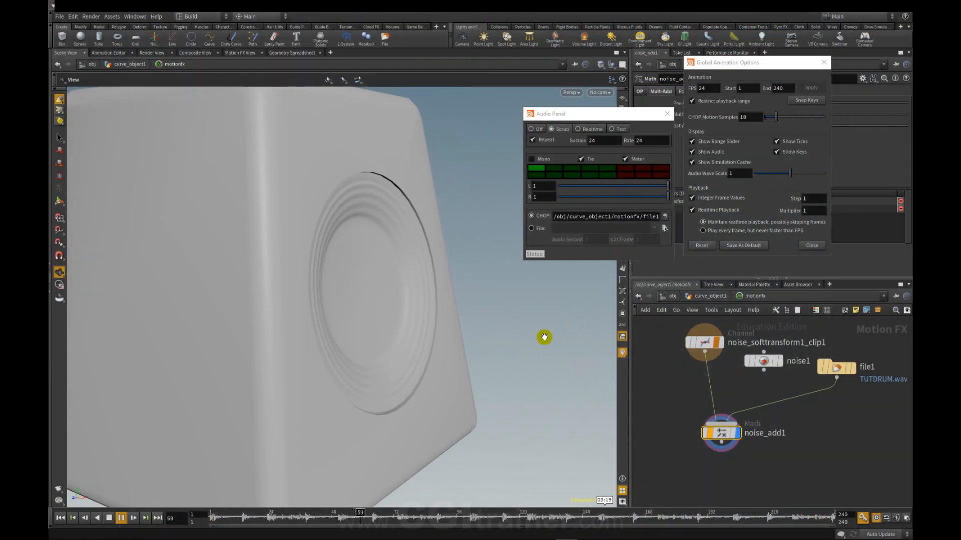
drag(536, 343, 483, 320)
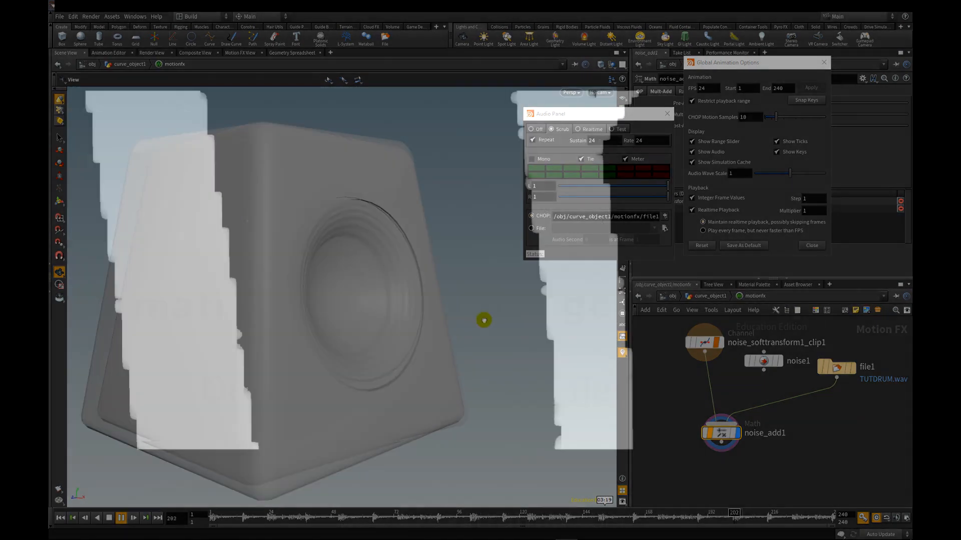